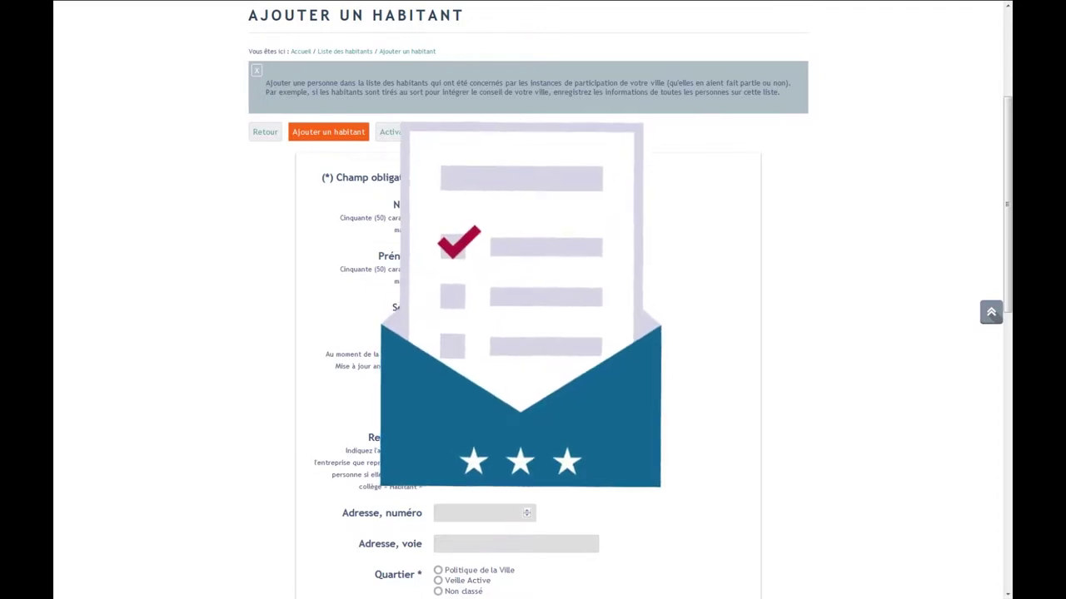
Review the form for adding a resident, including its required last name, first name and sex fields
scroll(407, 354, down, 1)
scroll(533, 333, down, 3)
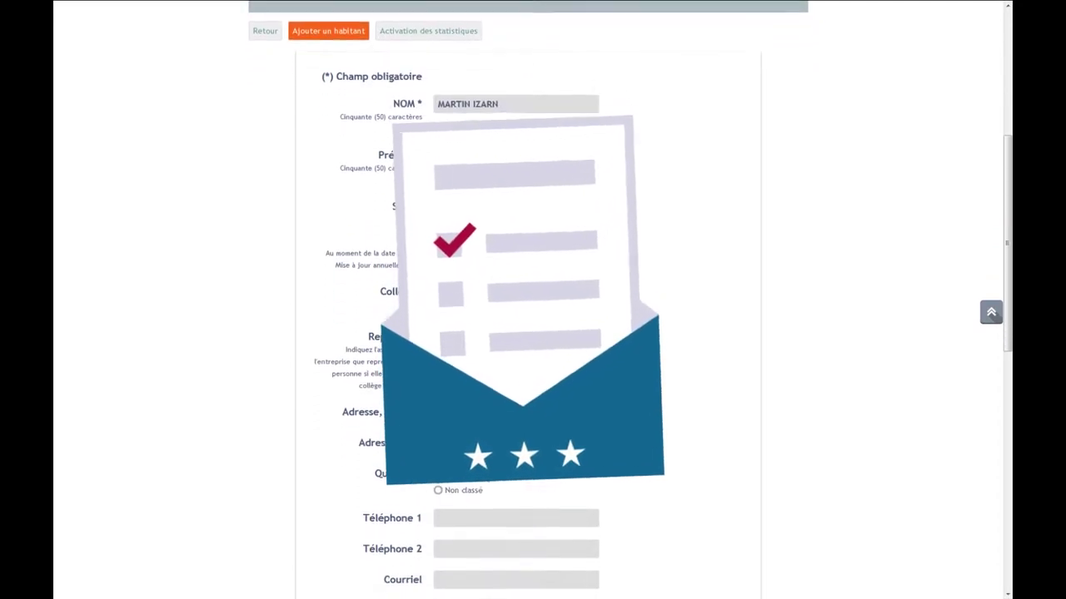
scroll(533, 333, down, 2)
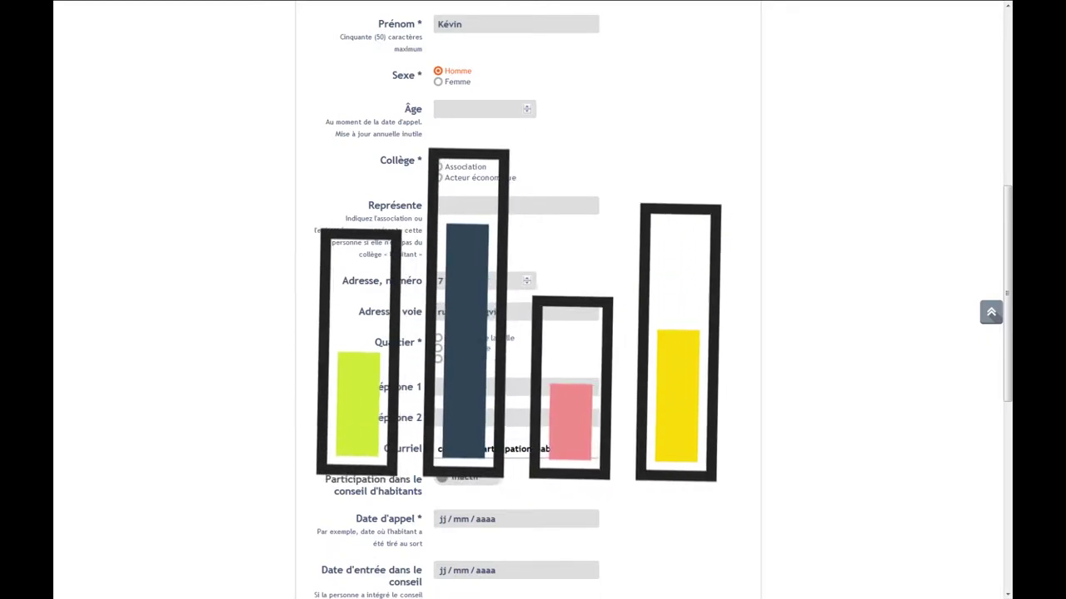
scroll(361, 426, up, 4)
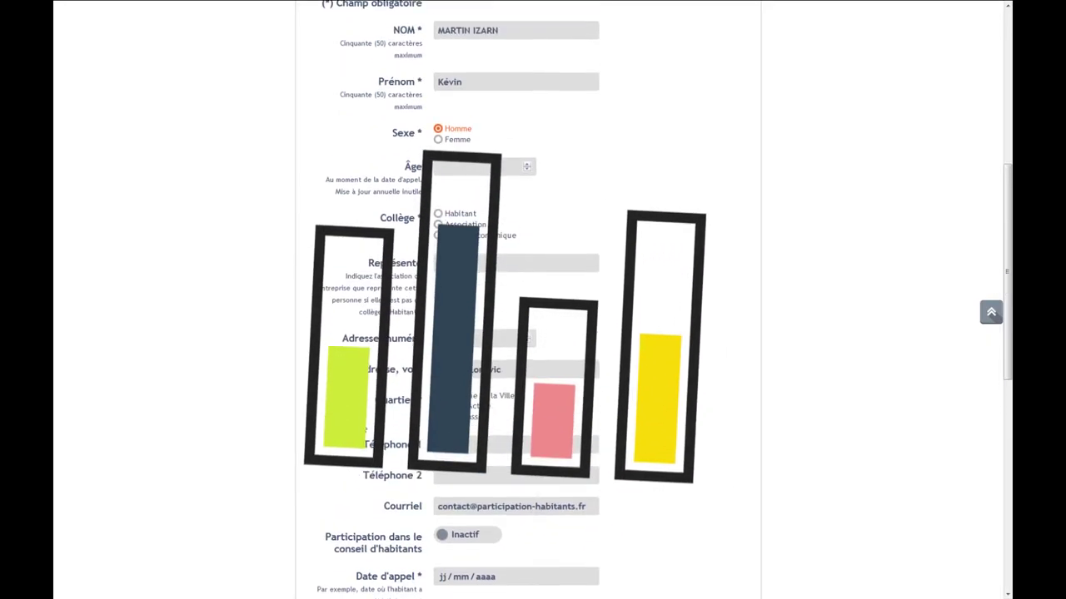
scroll(361, 426, up, 3)
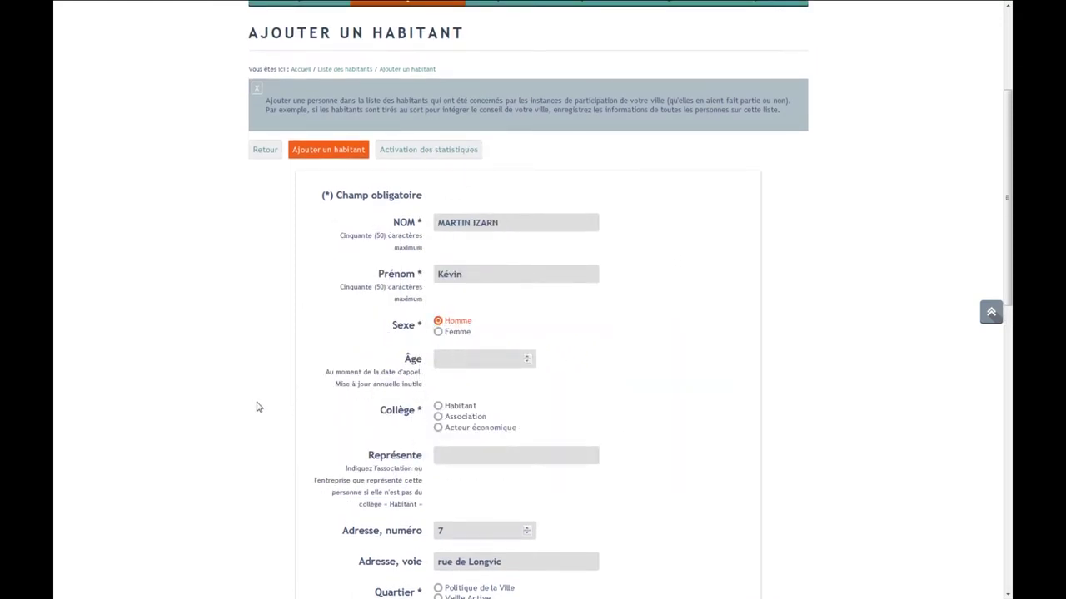
click(514, 225)
click(491, 273)
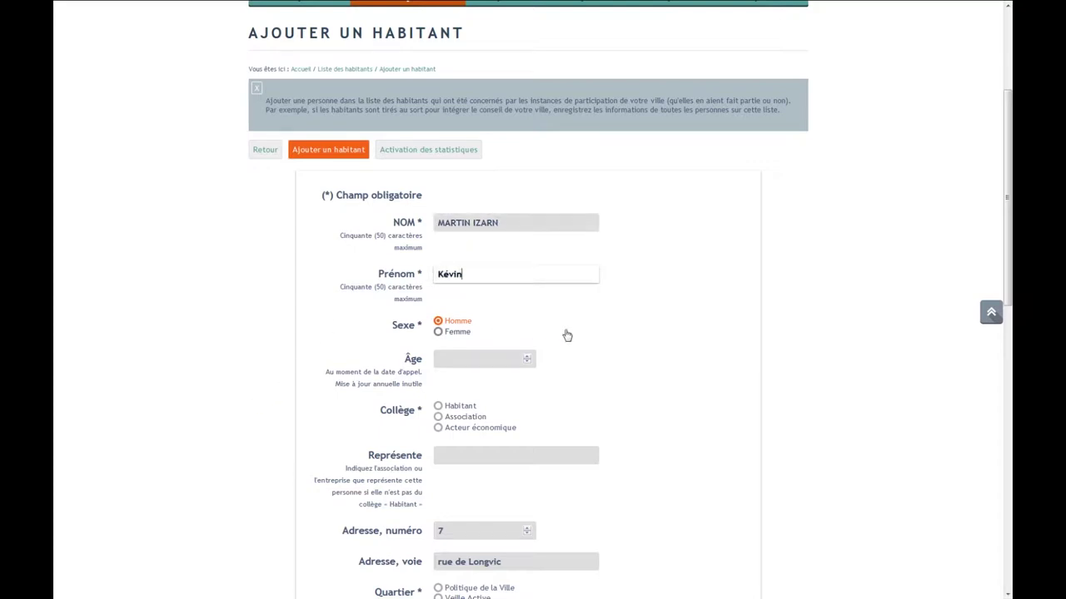
click(594, 337)
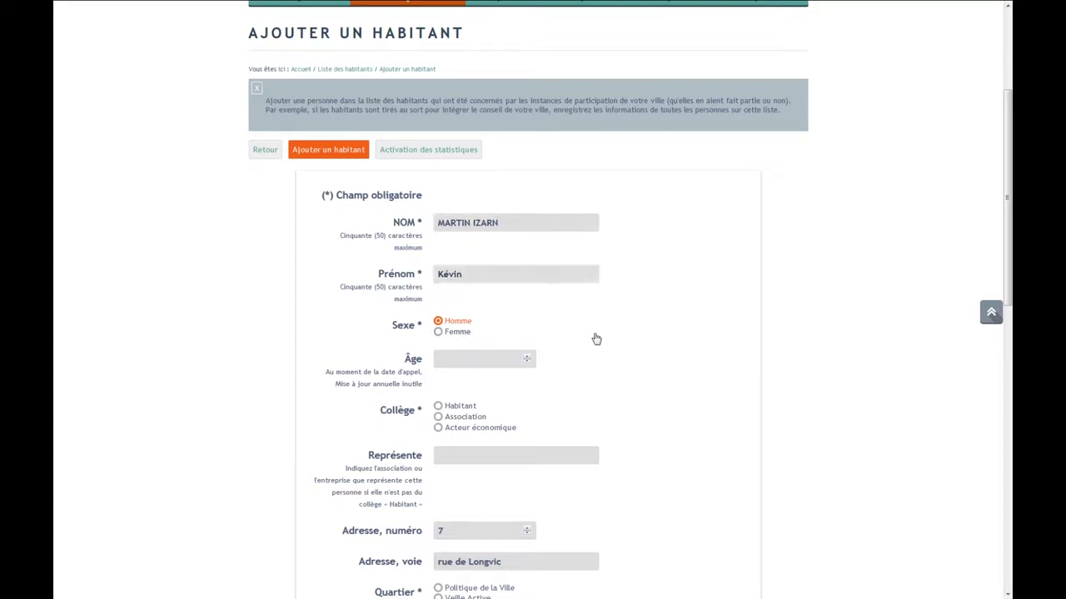
Set the resident's age (Âge) to 28
scroll(596, 346, down, 2)
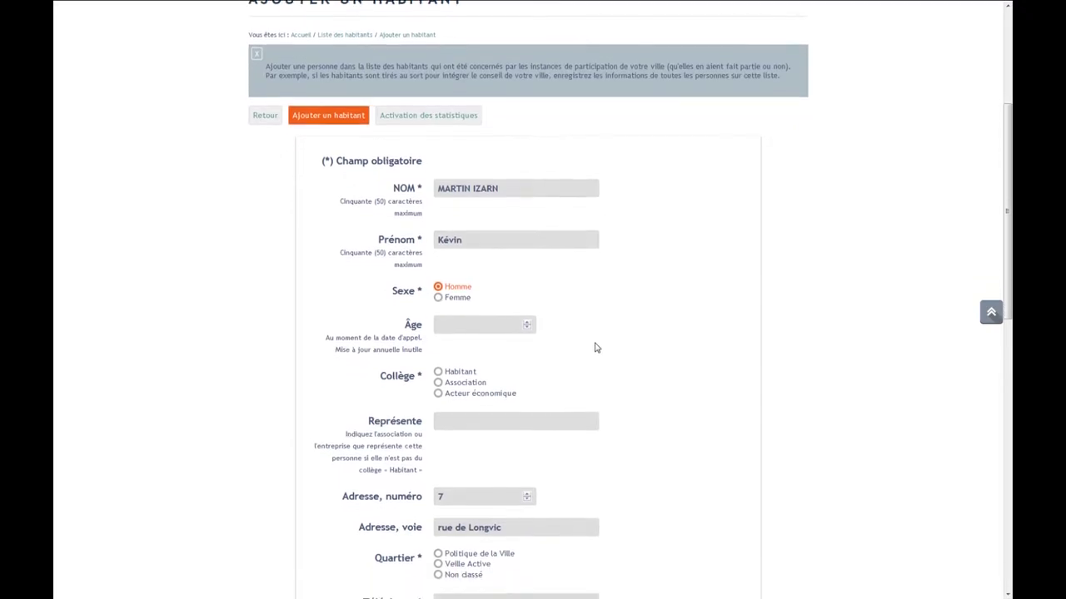
scroll(595, 347, down, 1)
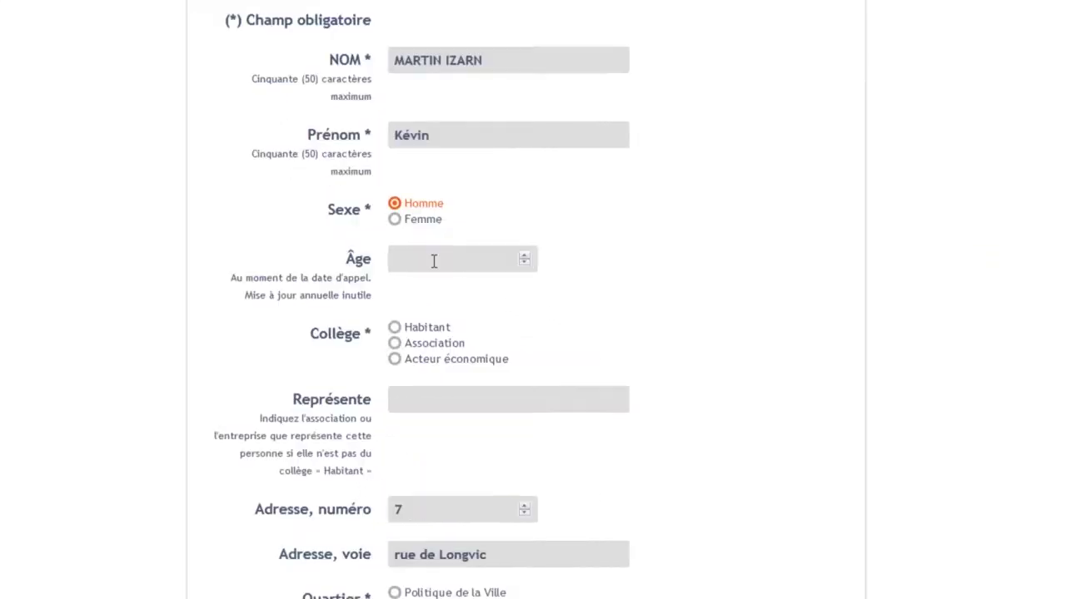
click(434, 261)
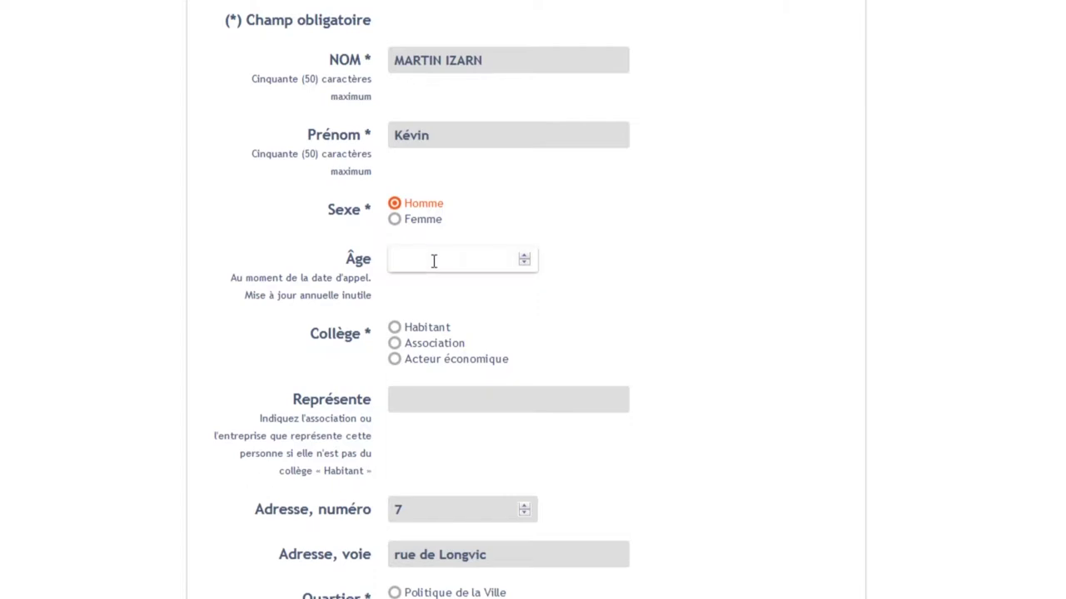
text(28)
click(801, 278)
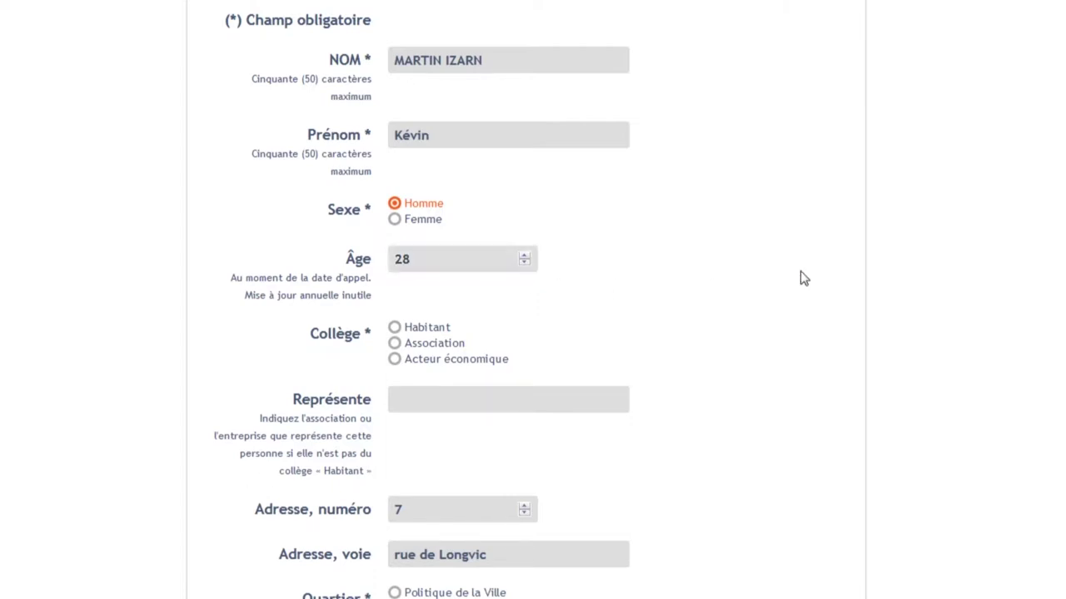
key(Tab)
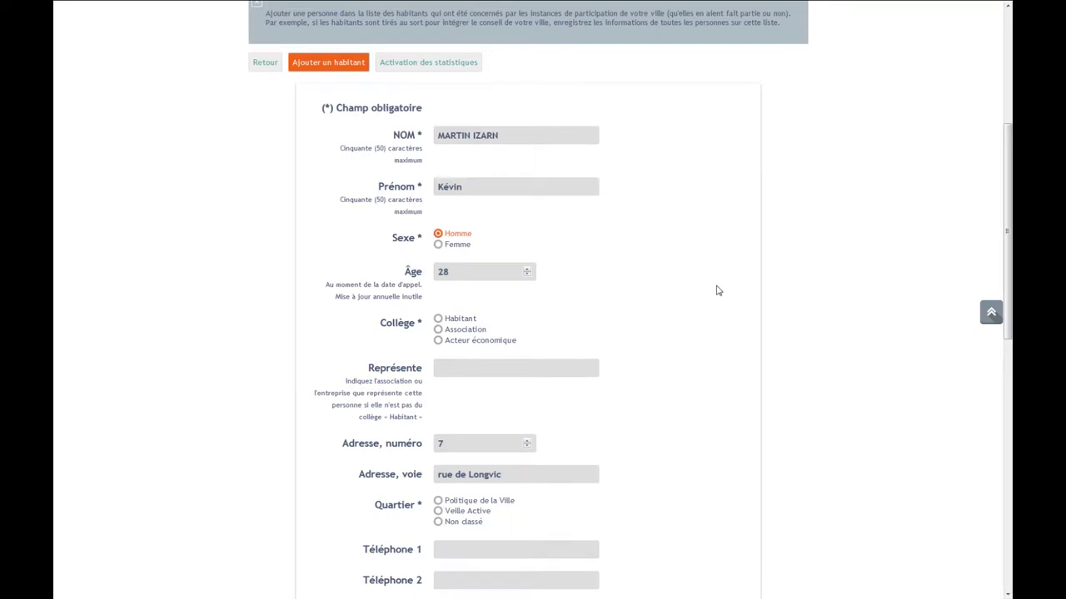
Try the Habitant, Association and Acteur économique options for the resident's Collège
scroll(719, 288, down, 1)
scroll(718, 297, down, 1)
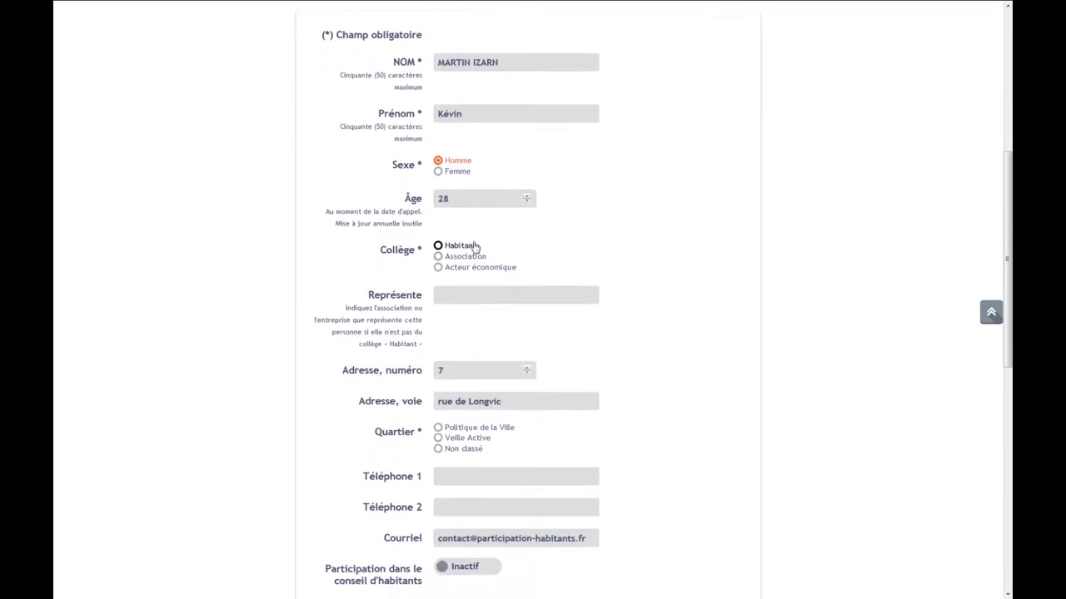
click(412, 250)
key(Tab)
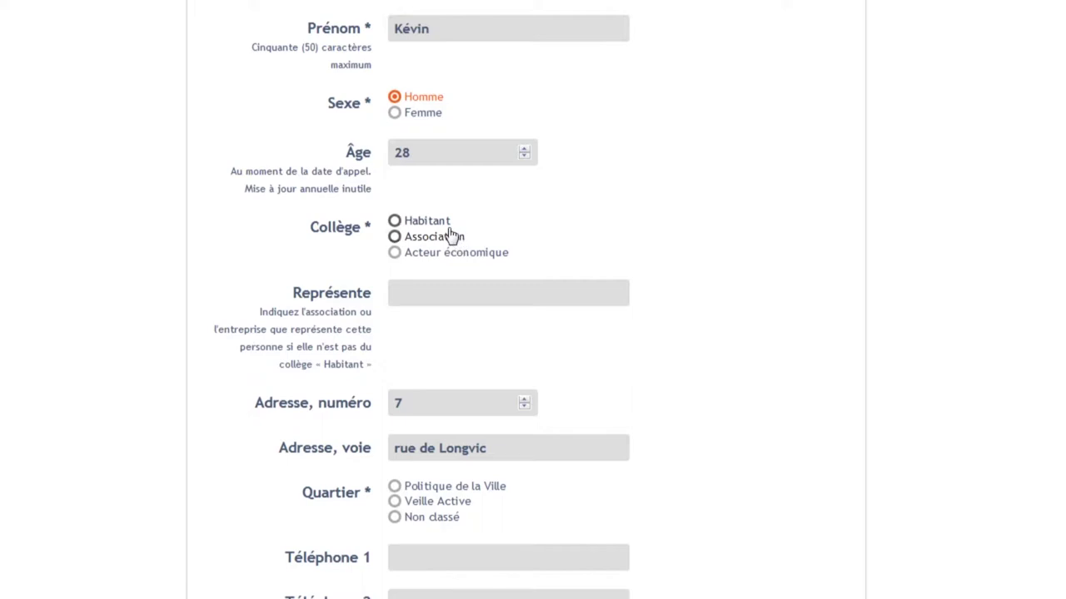
click(440, 230)
click(440, 240)
click(440, 254)
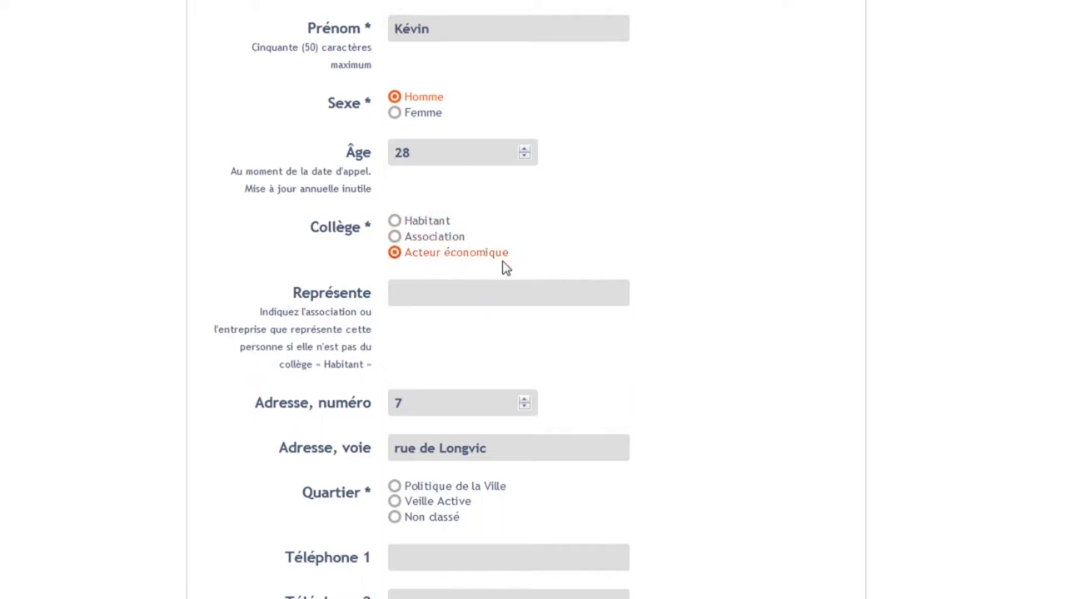
Set the resident's Collège to Association and enter MJC Chenôve as the represented organisation (Représente)
click(442, 244)
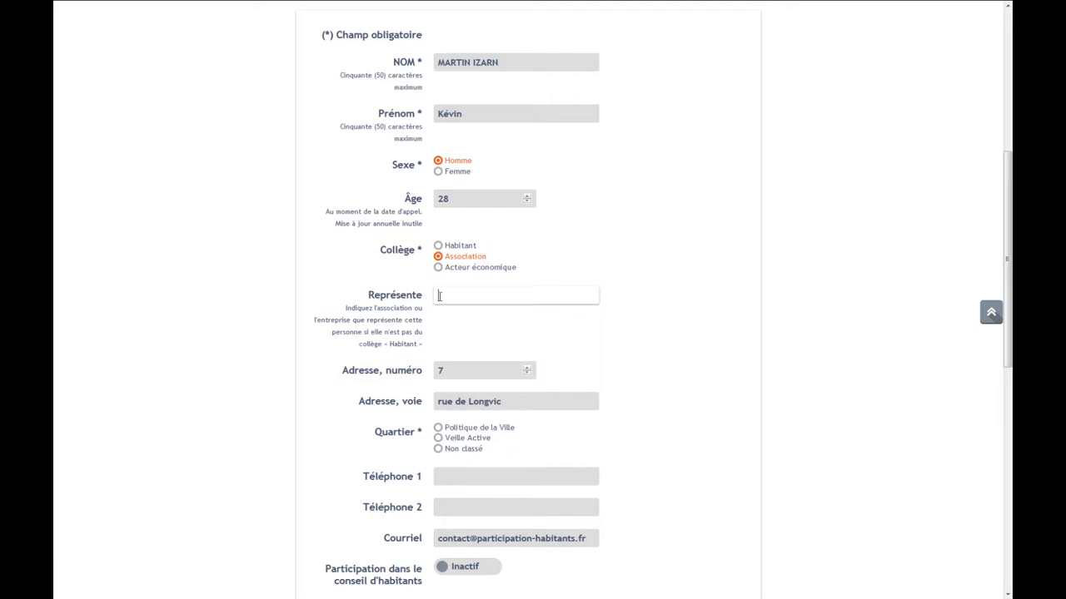
text(Chenôve)
click(466, 330)
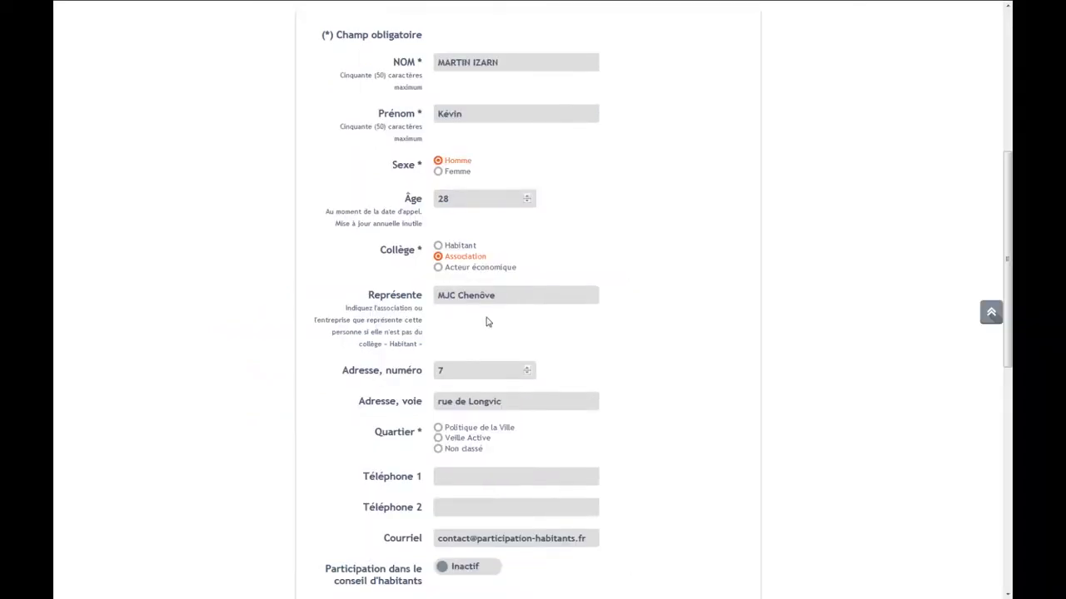
Try the Politique de la Ville and Veille Active options for the Quartier, and settle on Non classé
scroll(489, 325, down, 2)
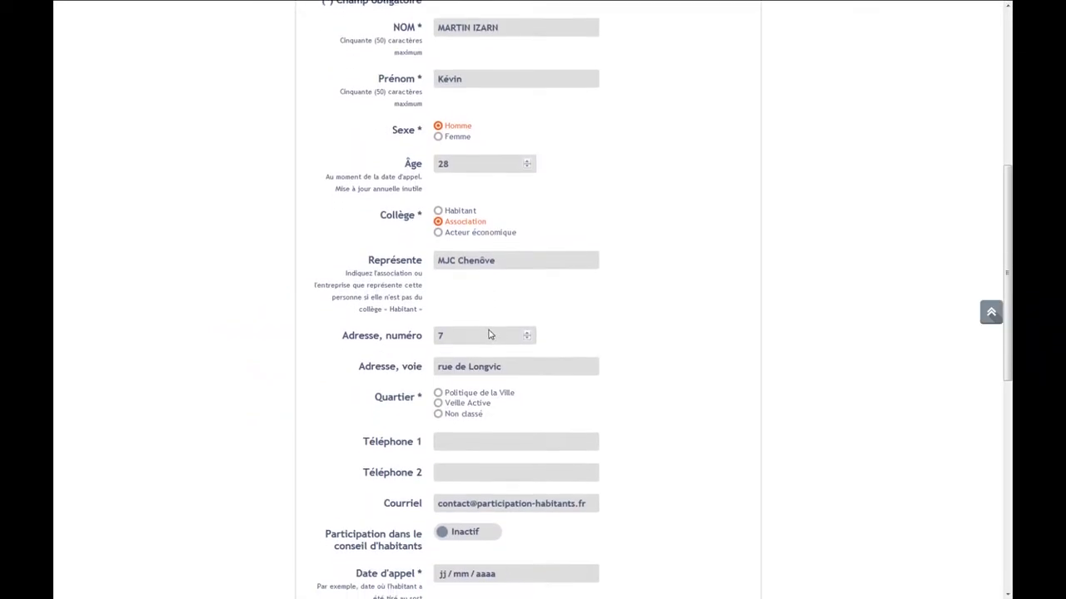
scroll(489, 329, down, 2)
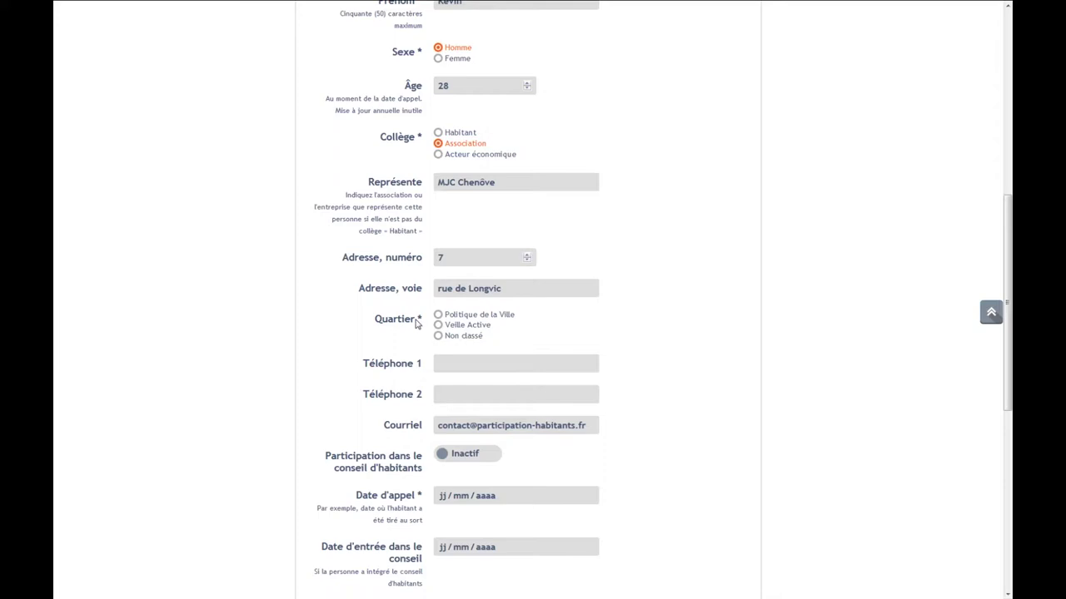
click(450, 317)
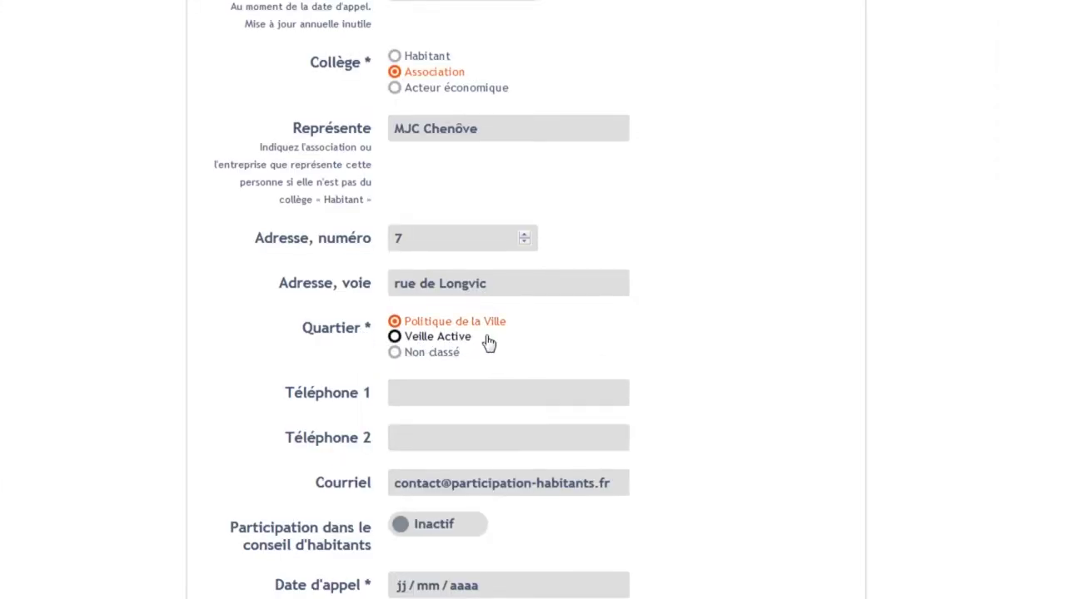
click(459, 338)
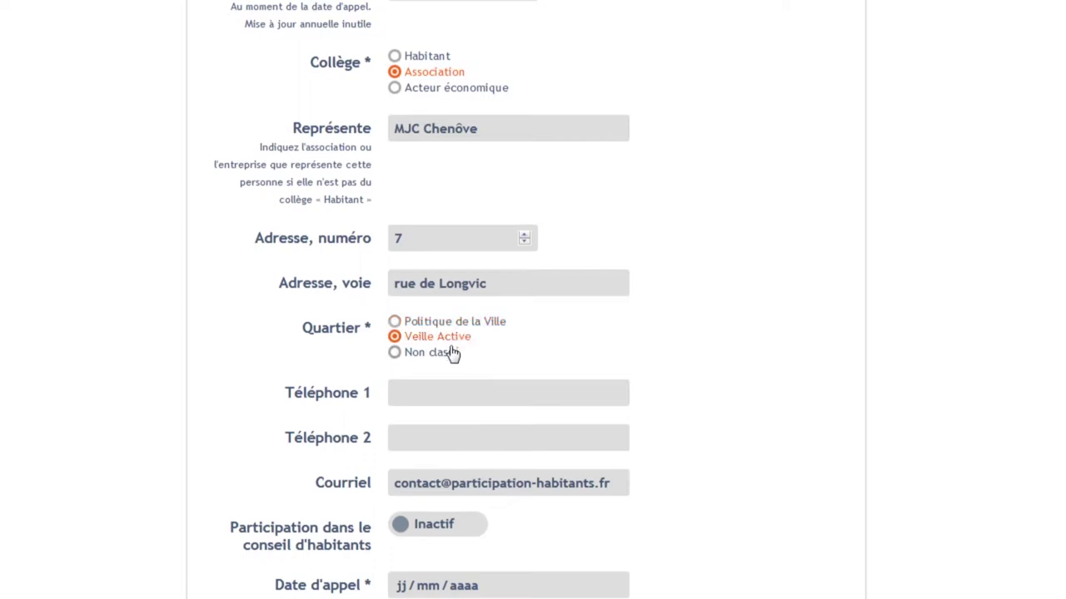
click(444, 353)
Set the resident's participation in the residents' council (Participation dans le conseil d'habitants) to Actif
scroll(350, 383, down, 3)
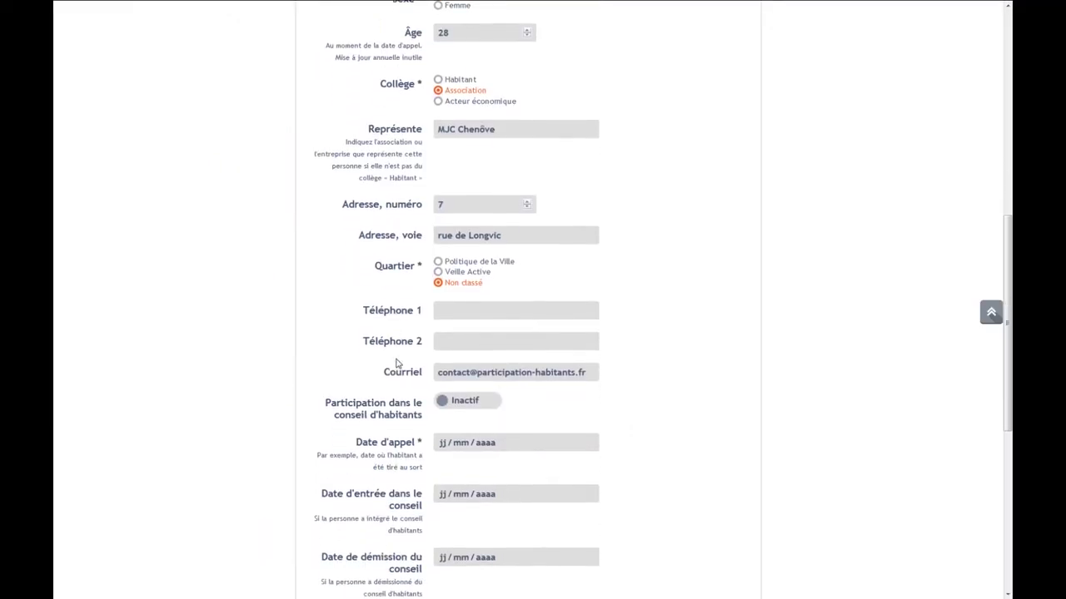
scroll(398, 363, down, 1)
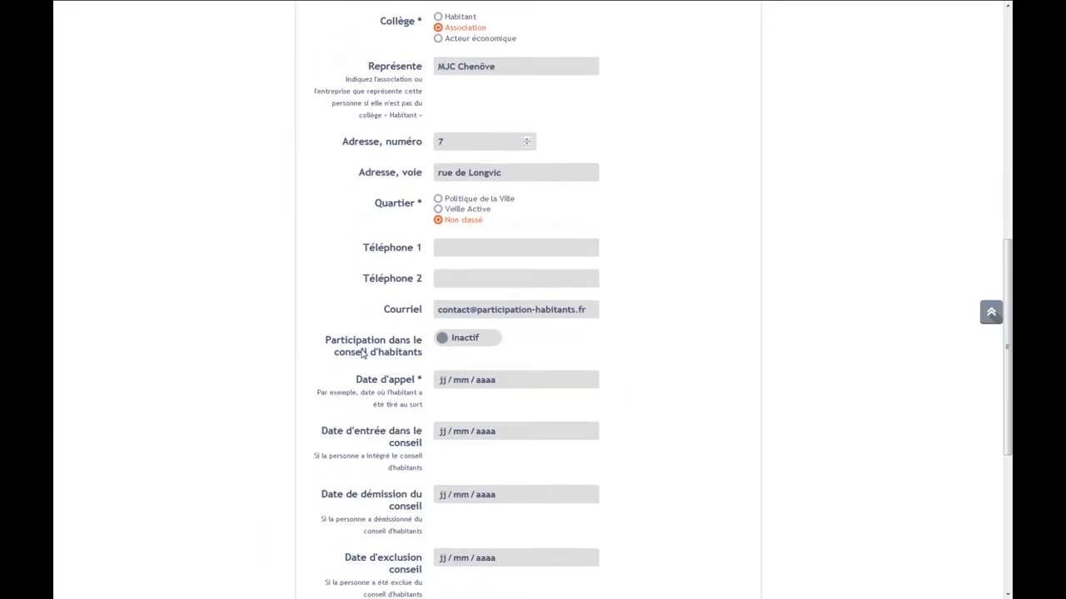
scroll(362, 361, down, 3)
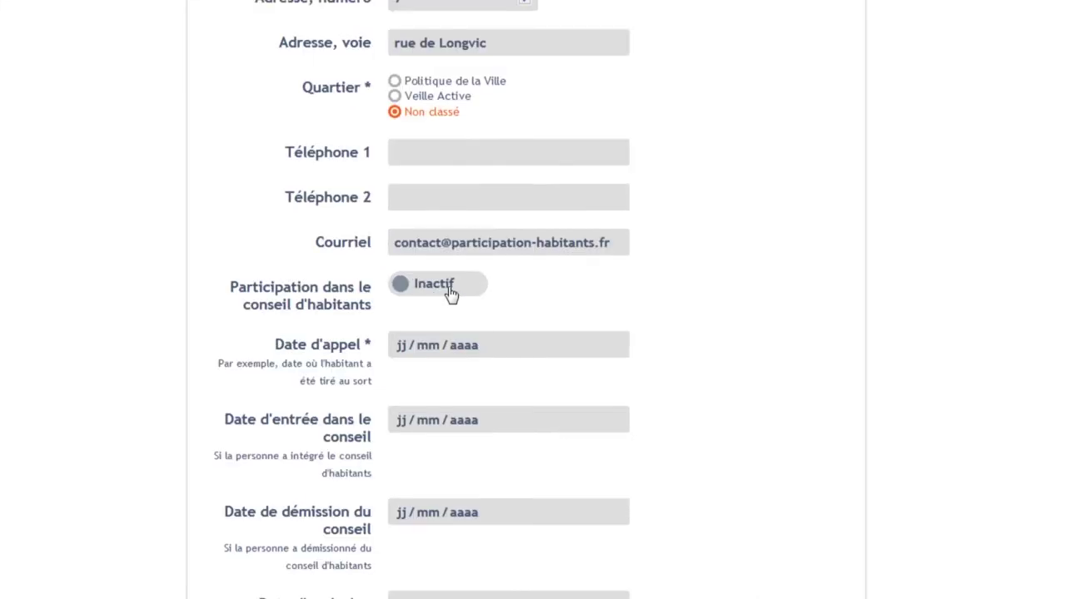
click(450, 290)
click(449, 290)
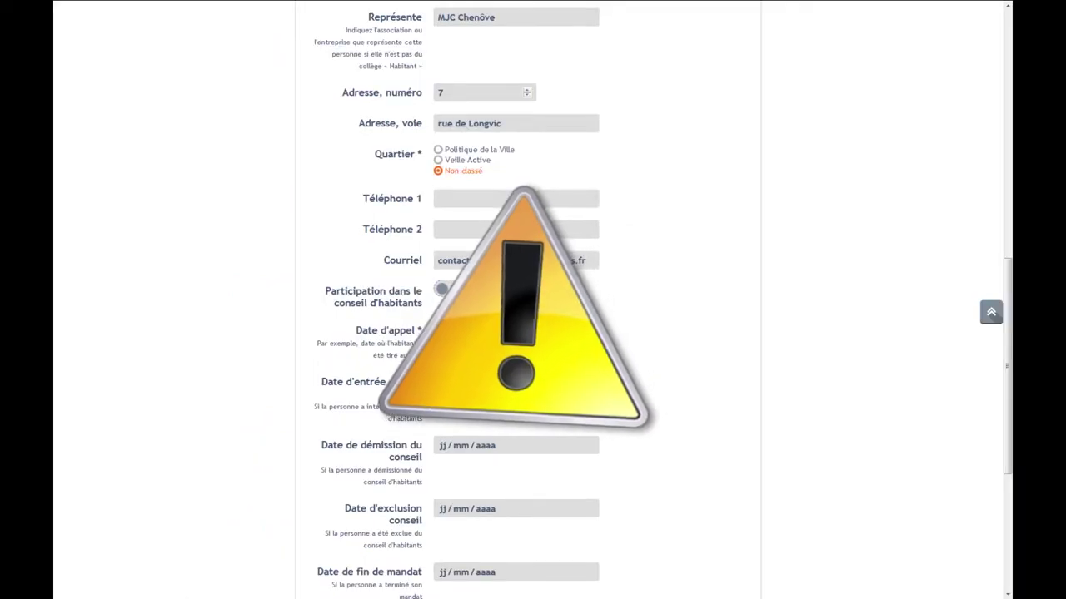
key(space)
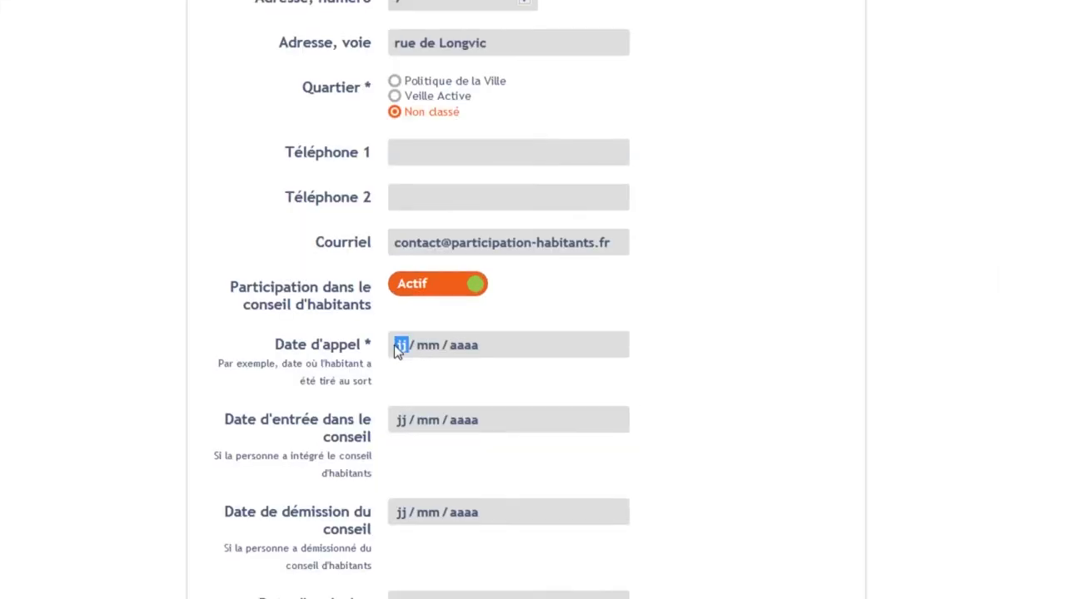
Set the resident's call date (Date d'appel) to 12/03/2015
click(438, 330)
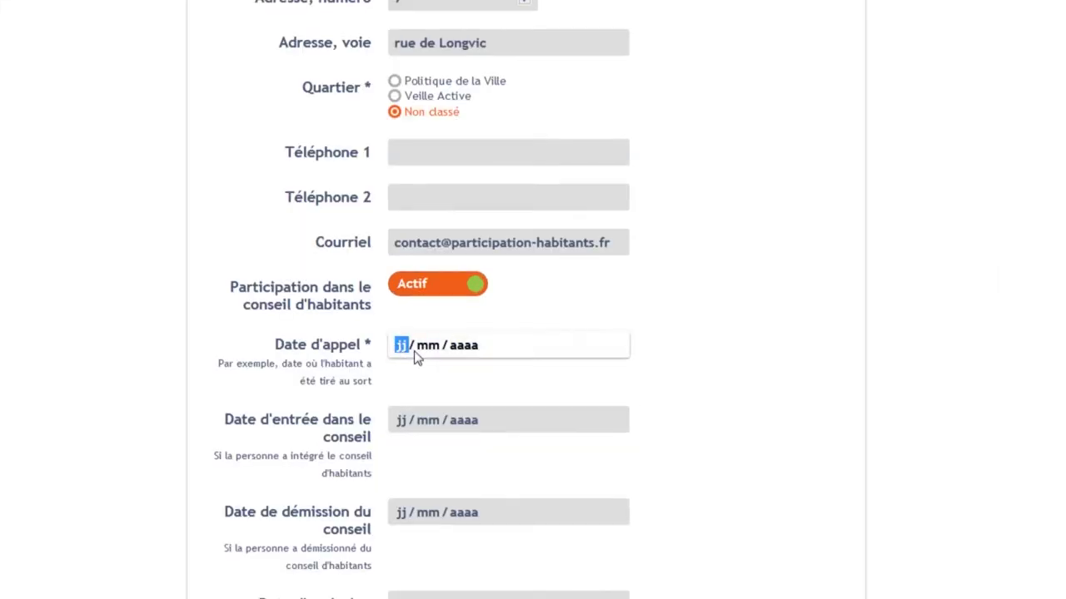
text(12 / )
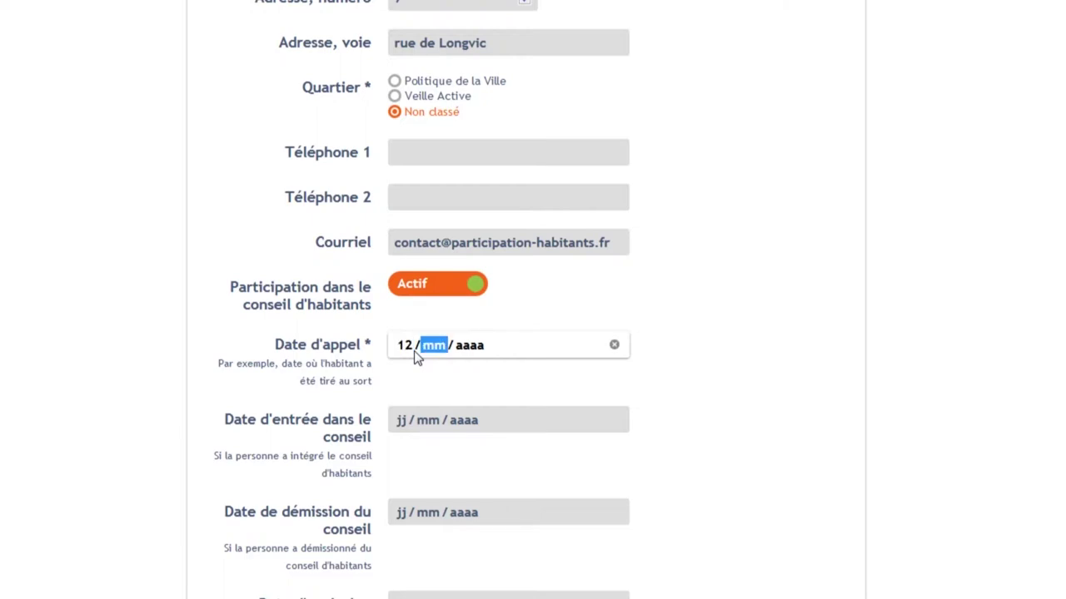
text(03 / )
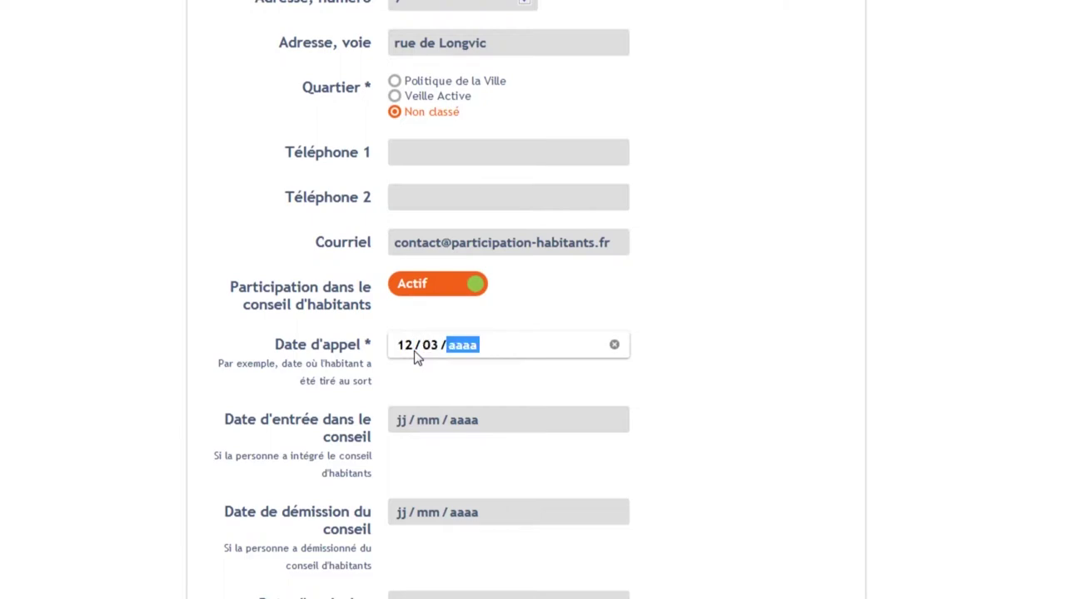
text(2015)
click(714, 345)
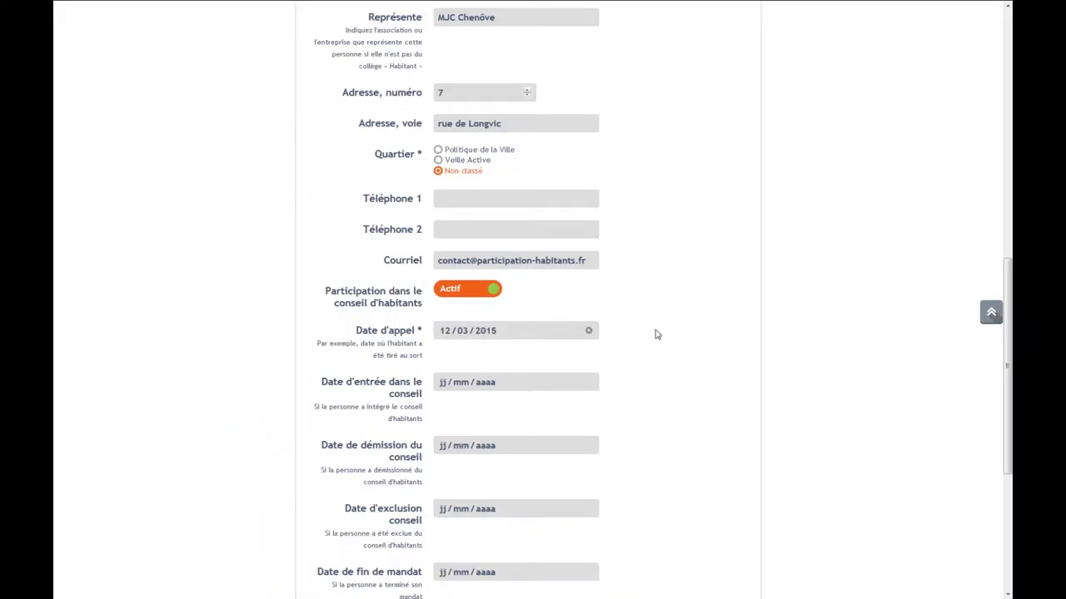
Set the date of entry into the council (Date d'entrée dans le conseil) to 20/05/2016
scroll(655, 334, down, 2)
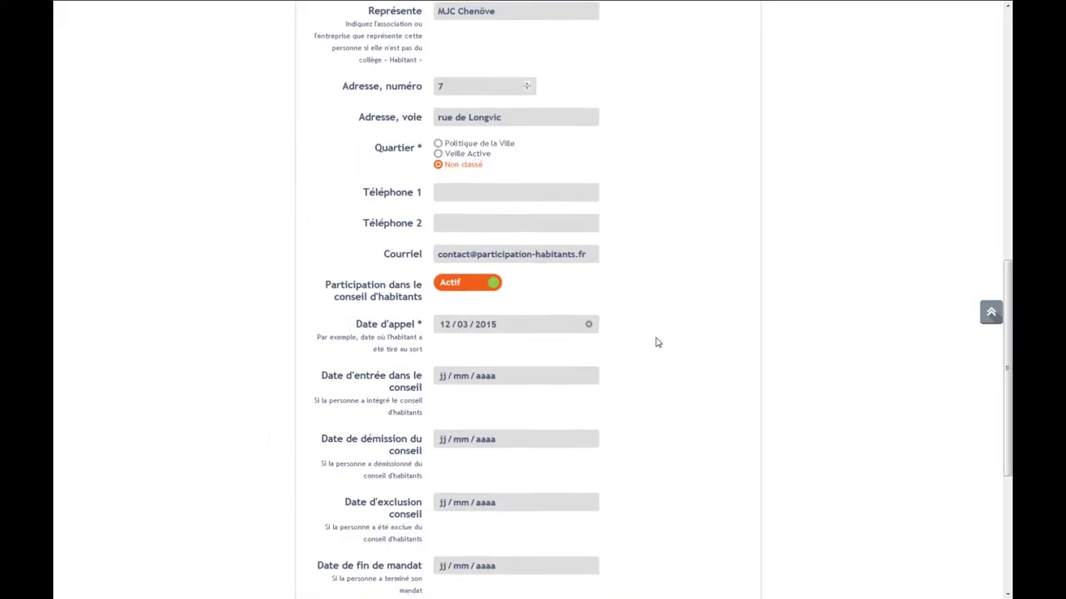
scroll(657, 346, down, 3)
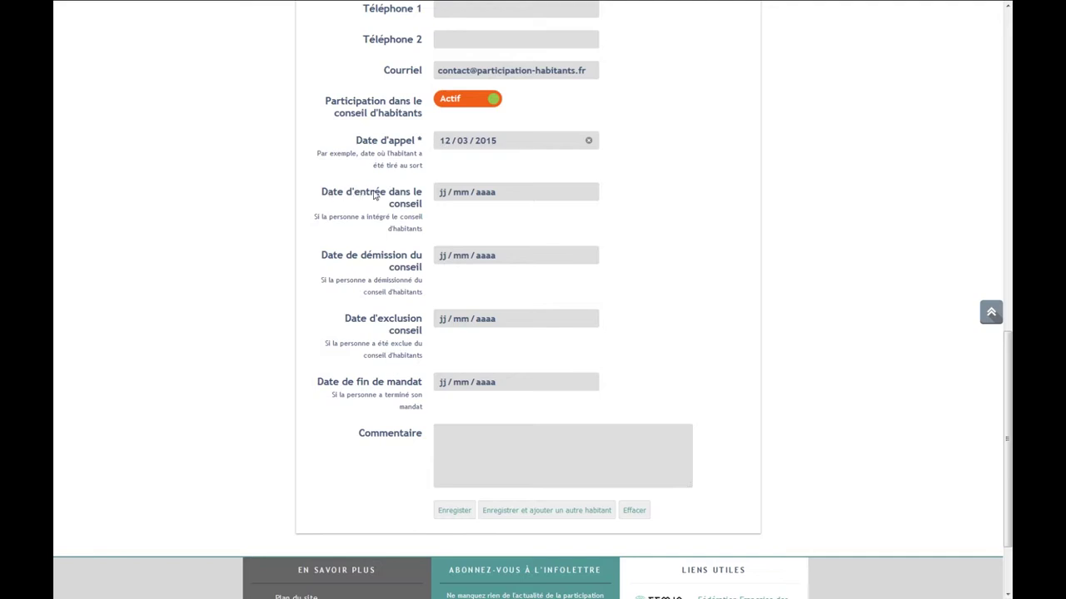
click(448, 194)
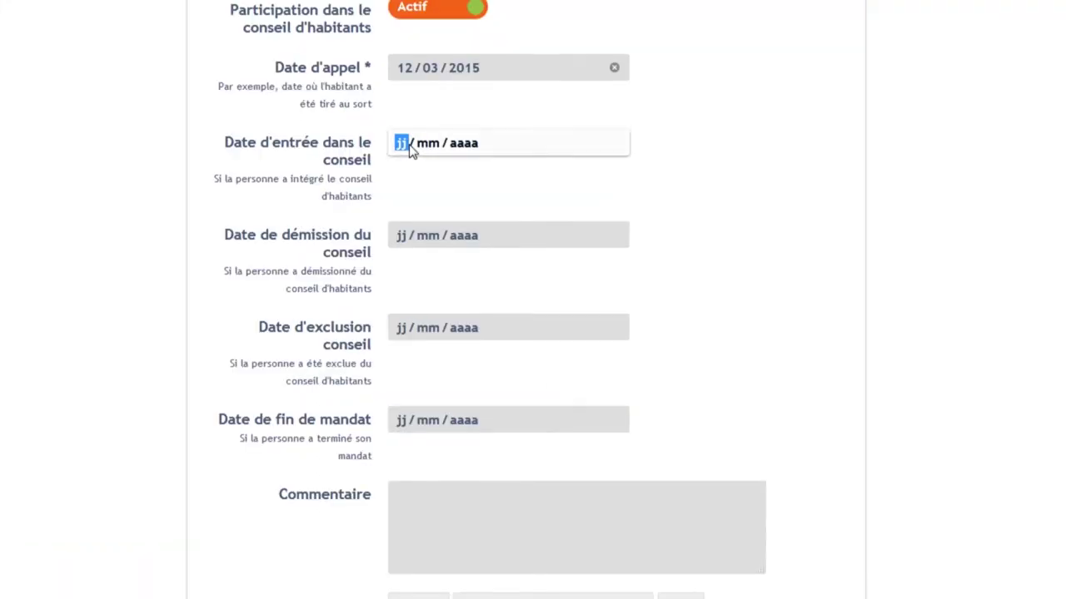
text(2005201)
key(BackSpace)
text(2016)
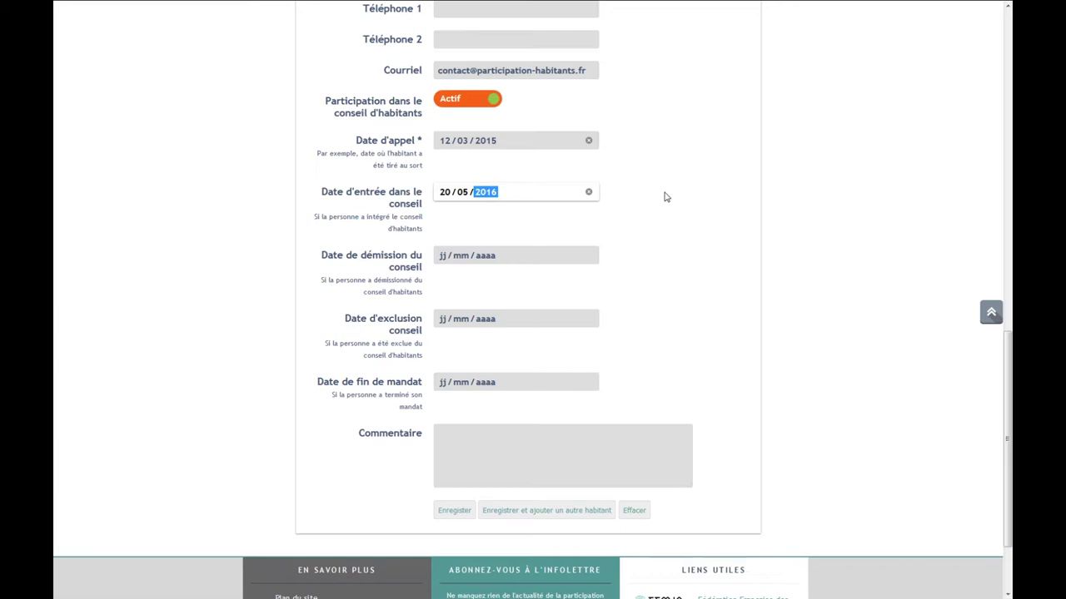
click(671, 196)
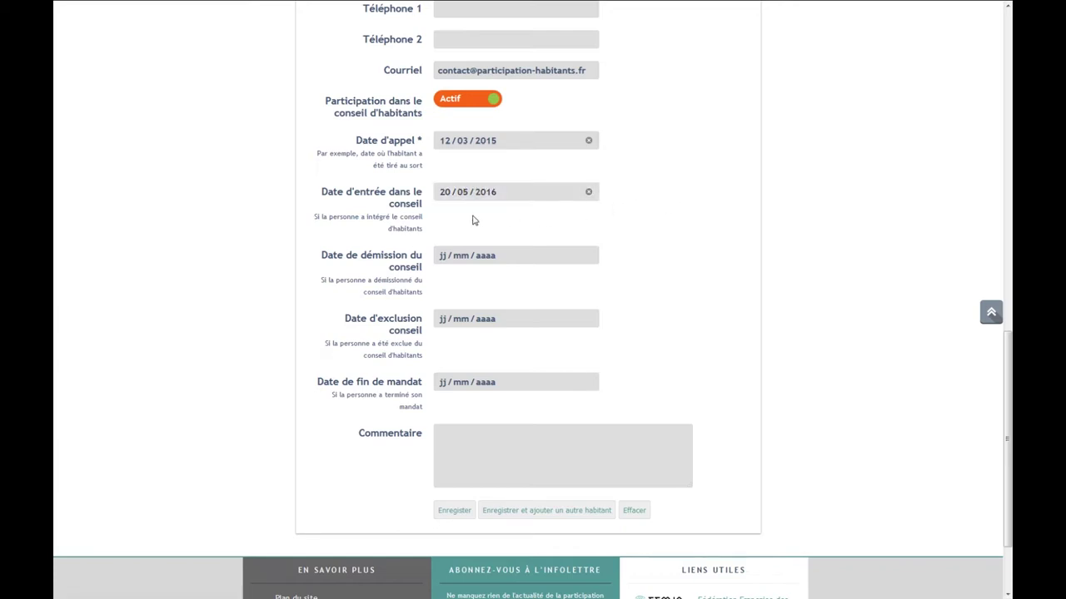
click(463, 258)
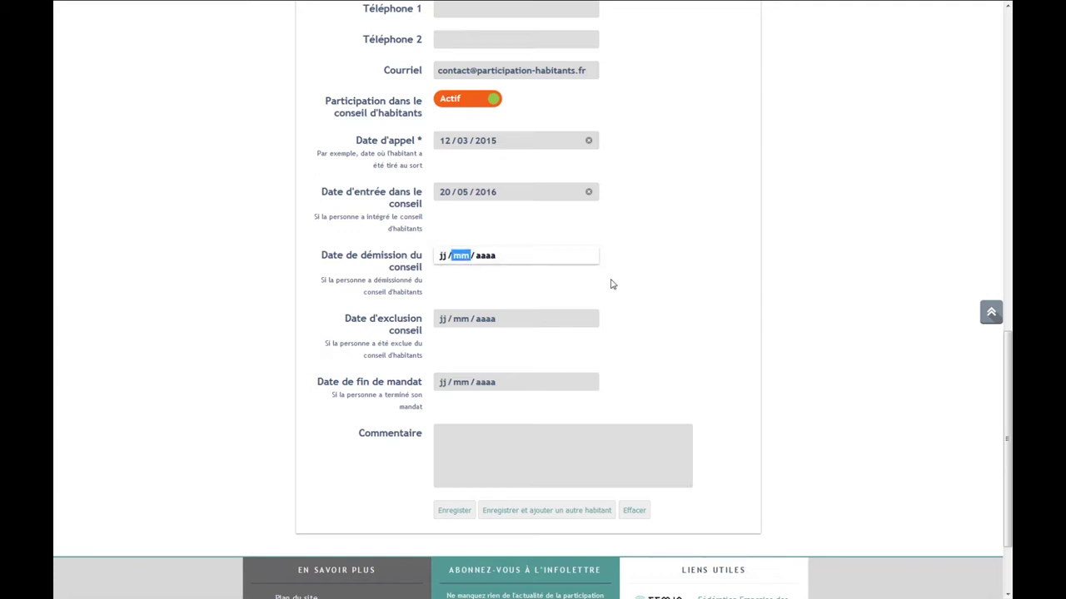
click(583, 320)
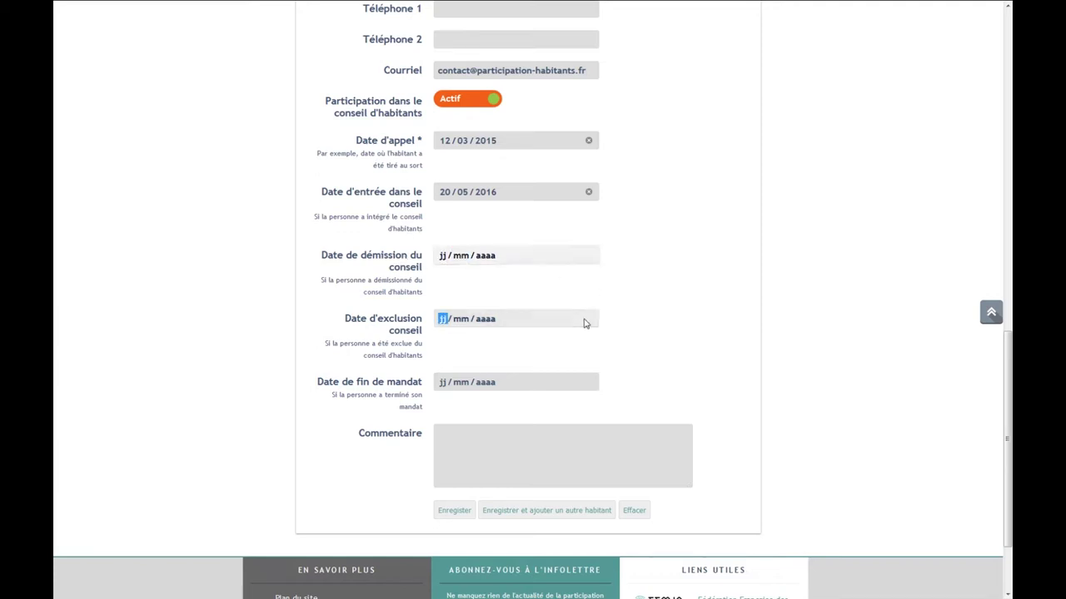
click(488, 384)
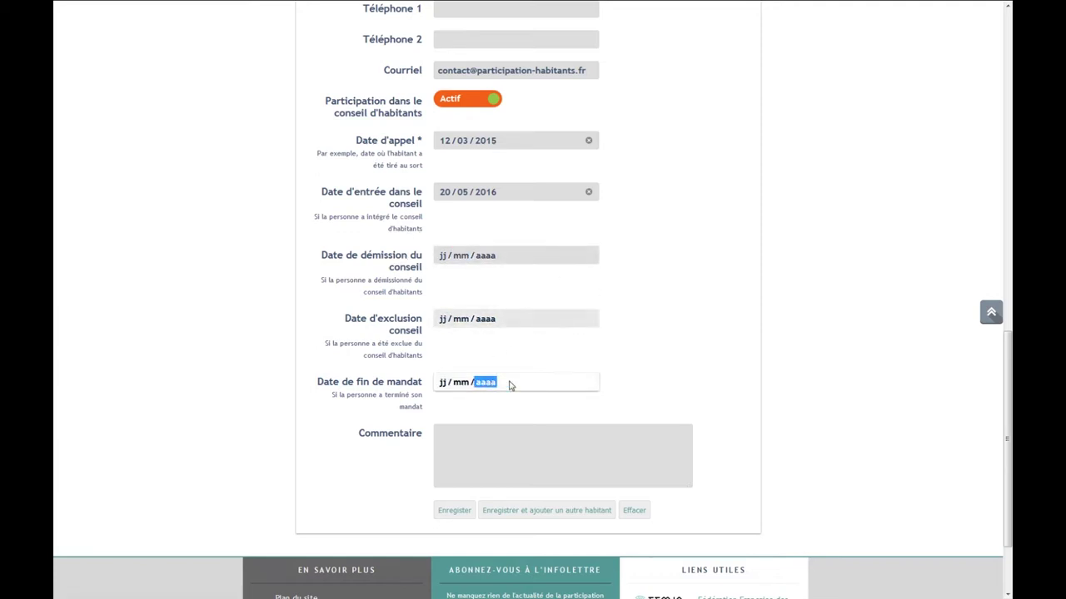
click(474, 260)
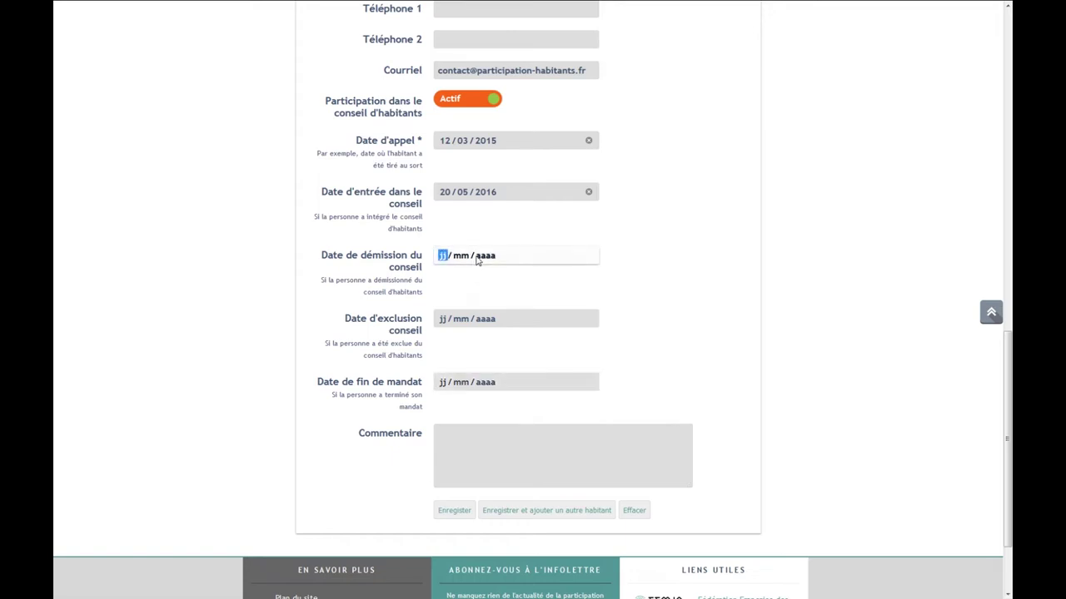
Set the resident's end-of-mandate date (Date de fin de mandat) to 20/05/2018
click(464, 383)
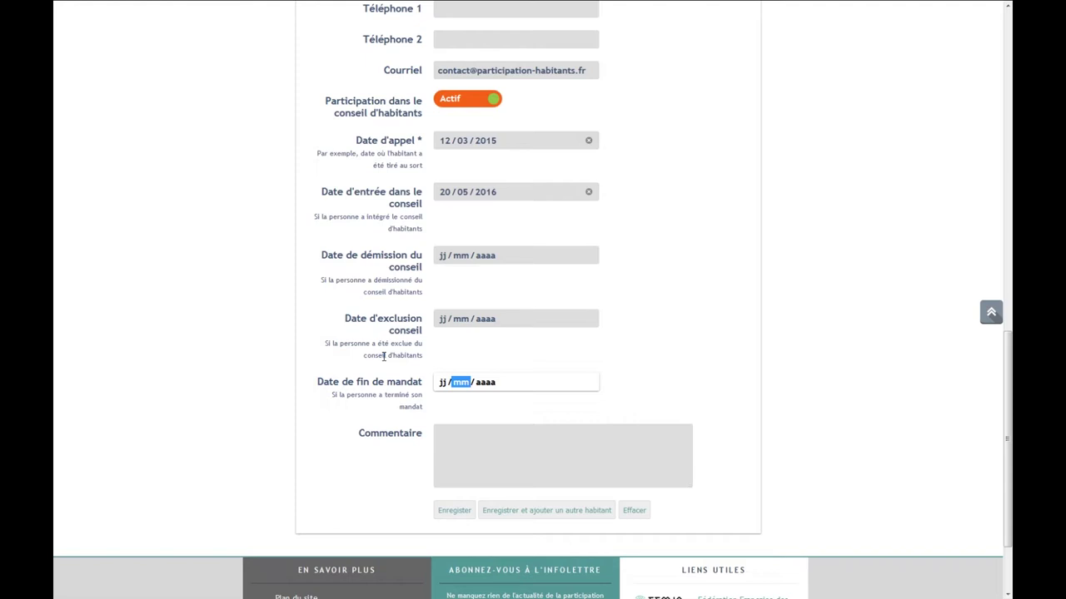
text(020)
click(442, 382)
text(20 / 05 / 2018)
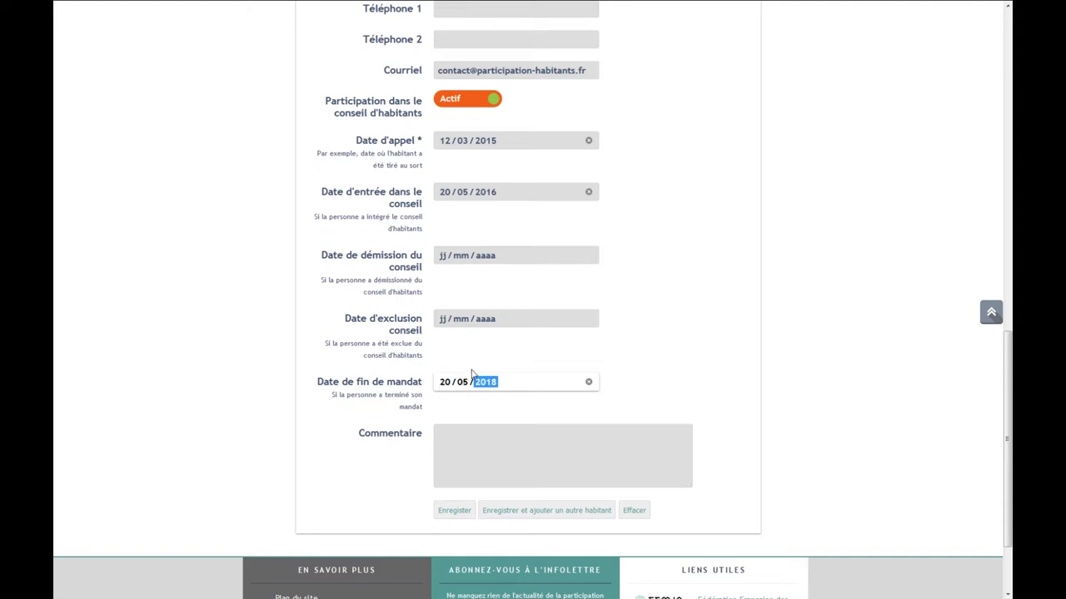
Set the participation in the residents' council to Inactif and save the new resident with the comment left blank
click(654, 351)
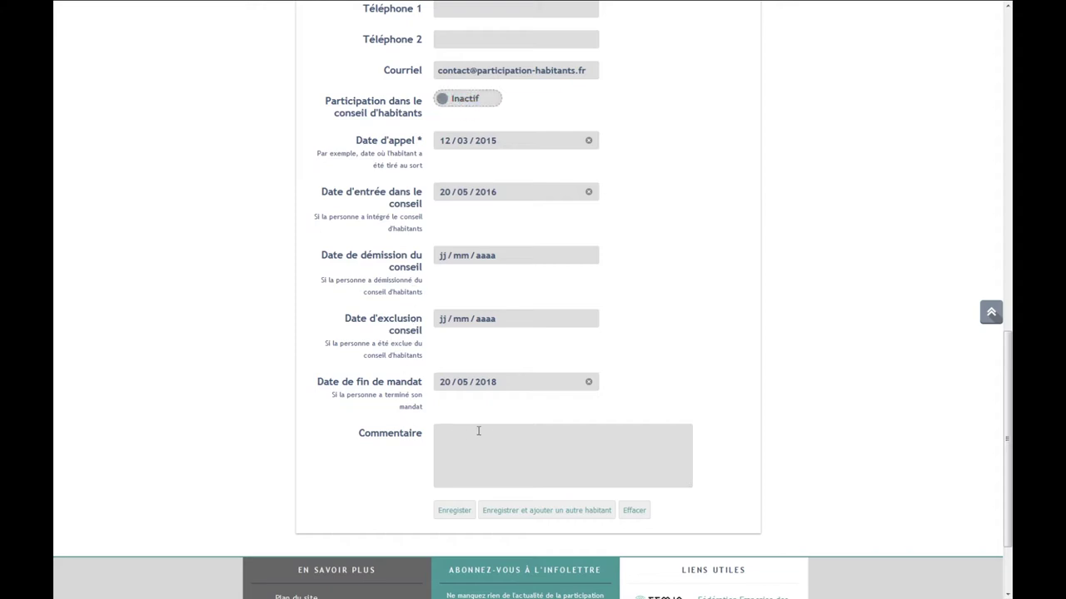
scroll(640, 401, down, 1)
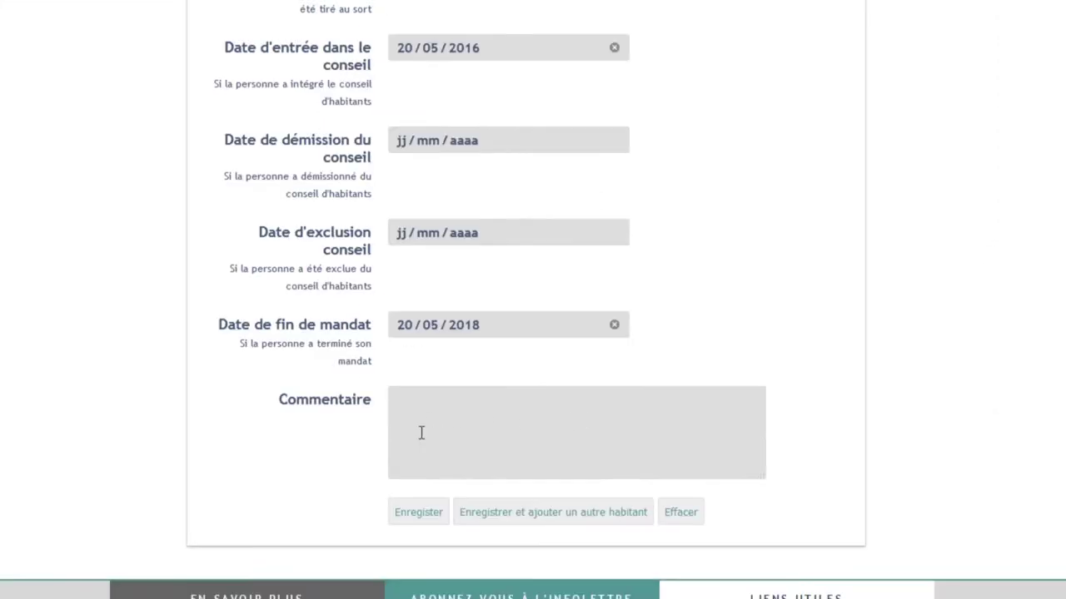
click(421, 432)
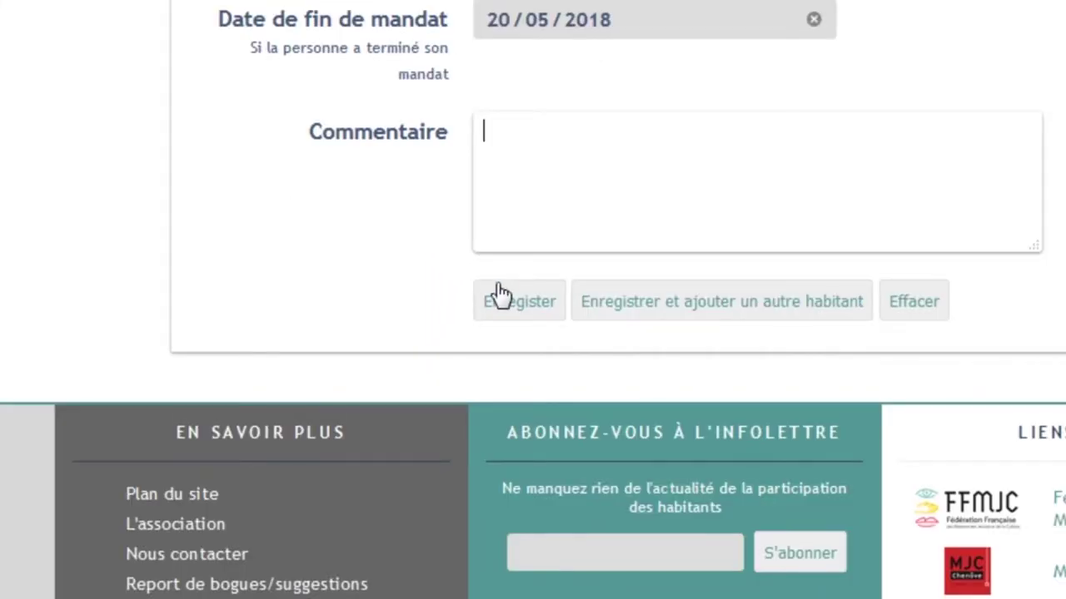
click(516, 308)
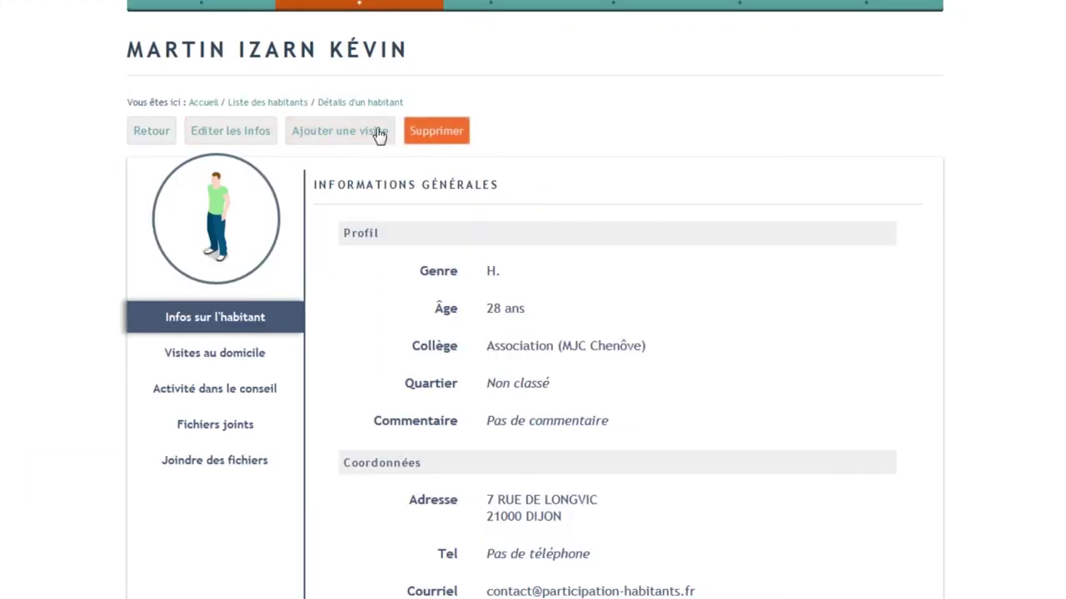
Open the saved resident's information for editing and review all the fields of the form
click(257, 136)
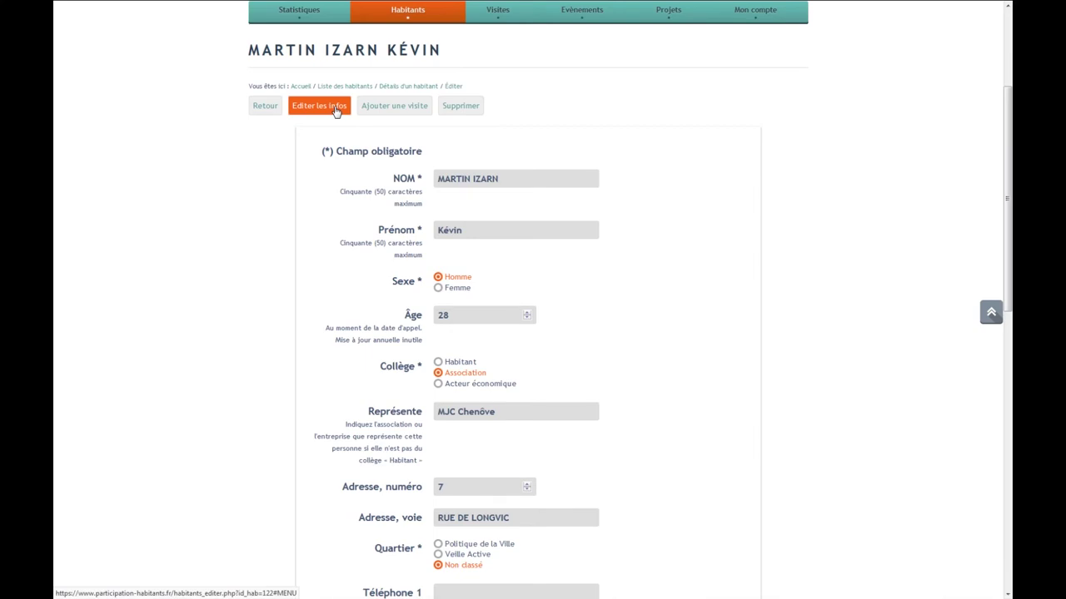
scroll(287, 213, down, 1)
scroll(287, 216, down, 4)
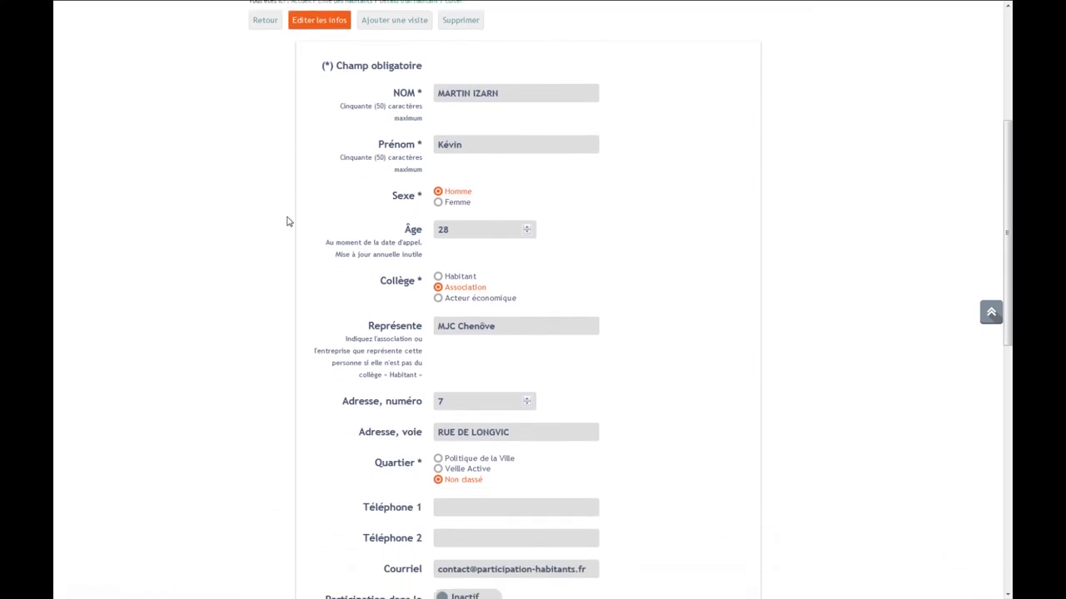
scroll(287, 221, down, 4)
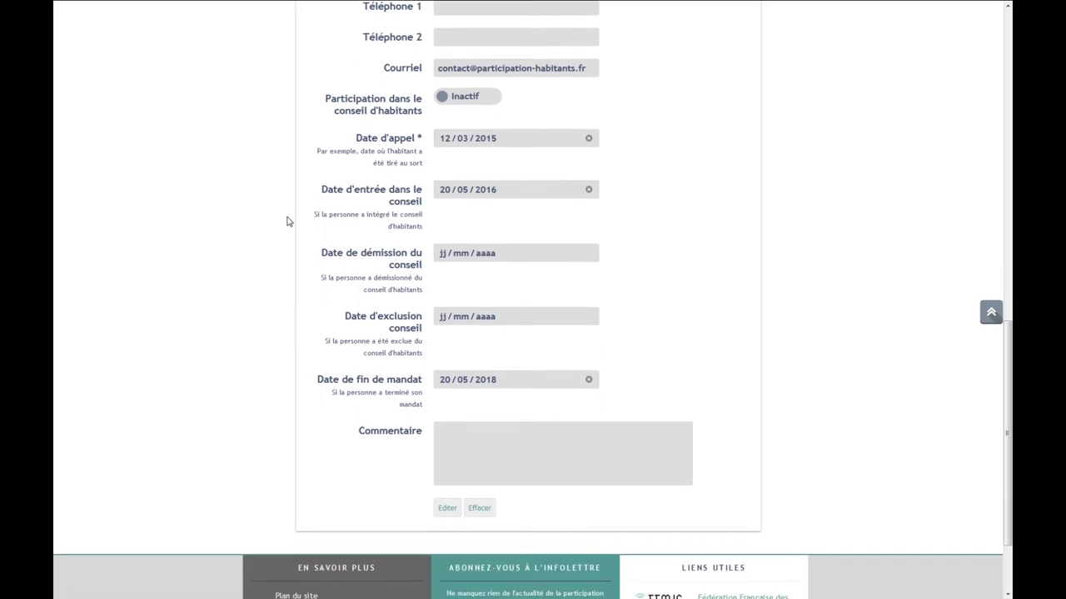
scroll(287, 222, up, 4)
scroll(286, 192, up, 5)
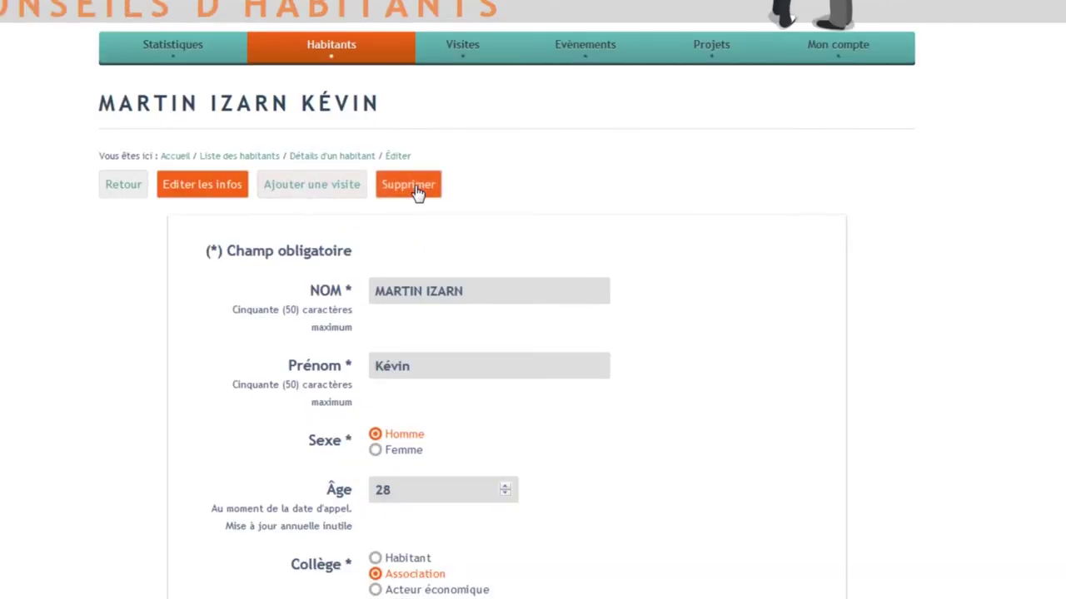
Request deletion of the resident's record and decline the confirmation
click(415, 188)
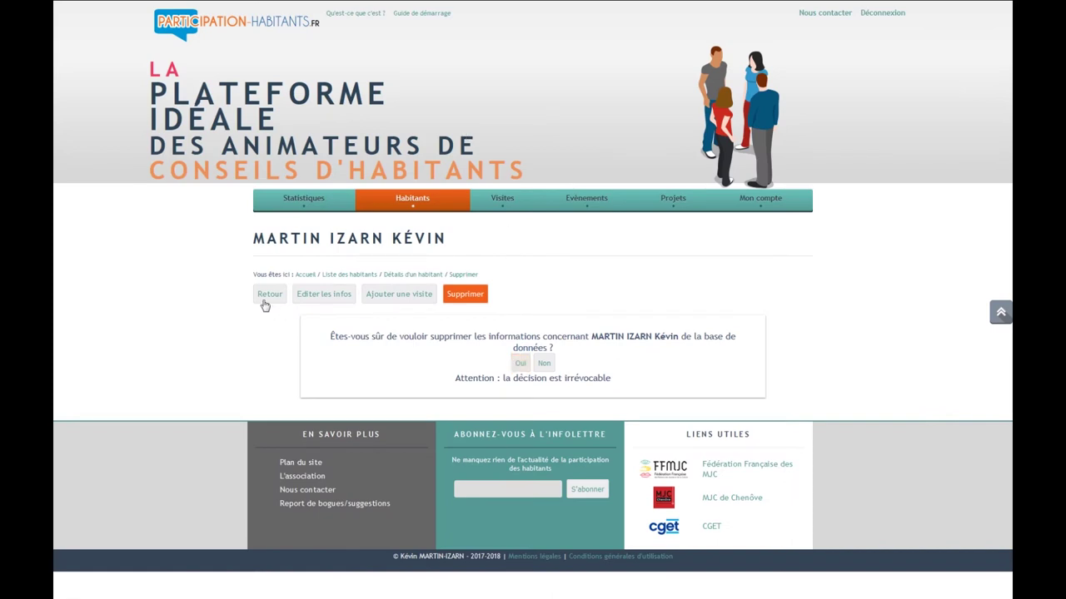
click(543, 363)
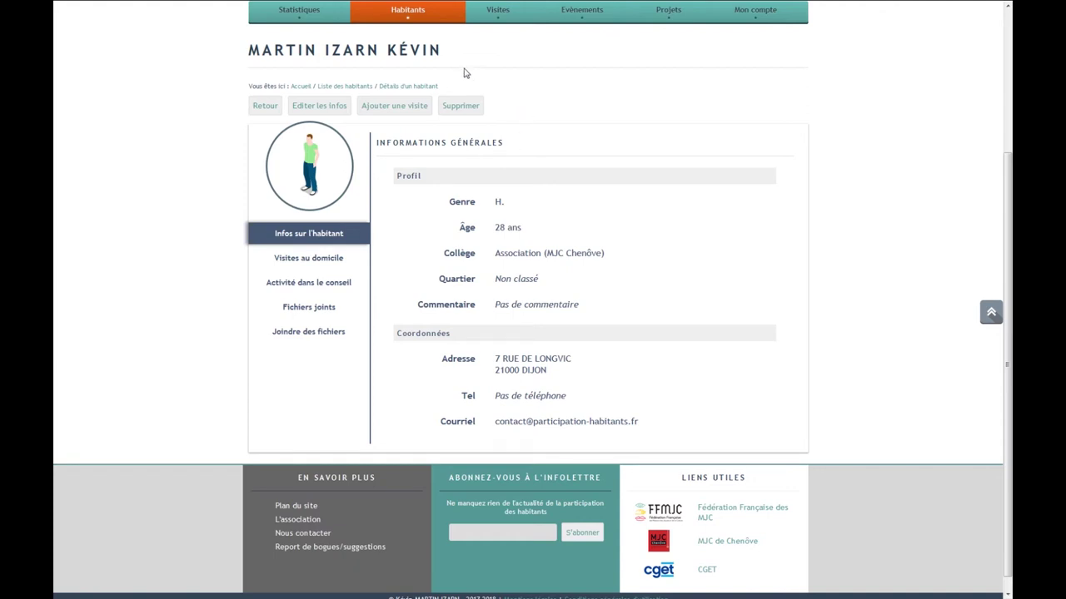
View the newly added resident's details from the list of residents and return to the list
click(403, 15)
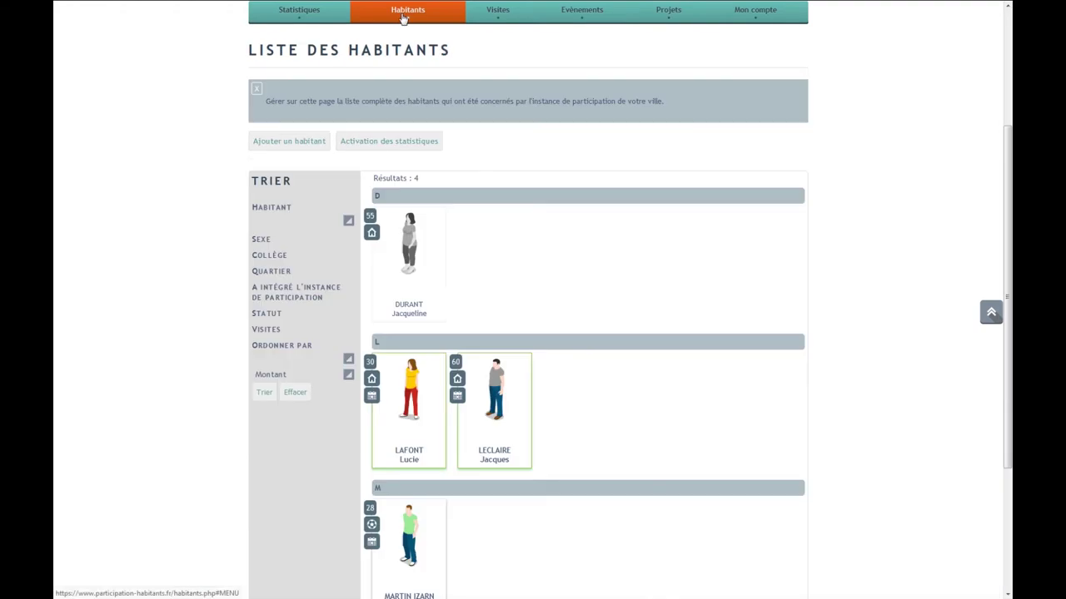
scroll(522, 258, down, 2)
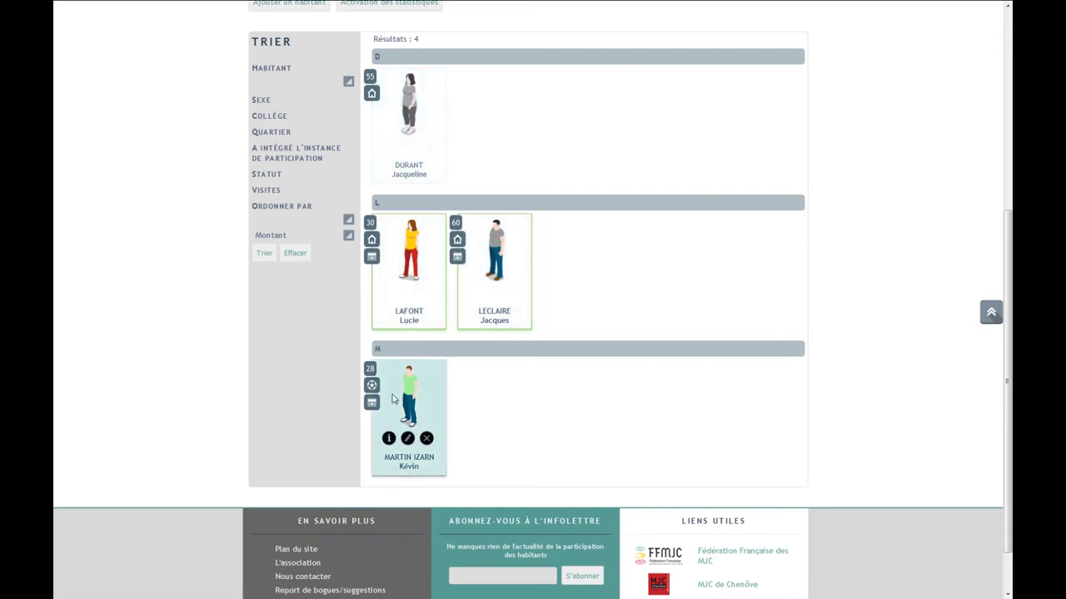
click(389, 439)
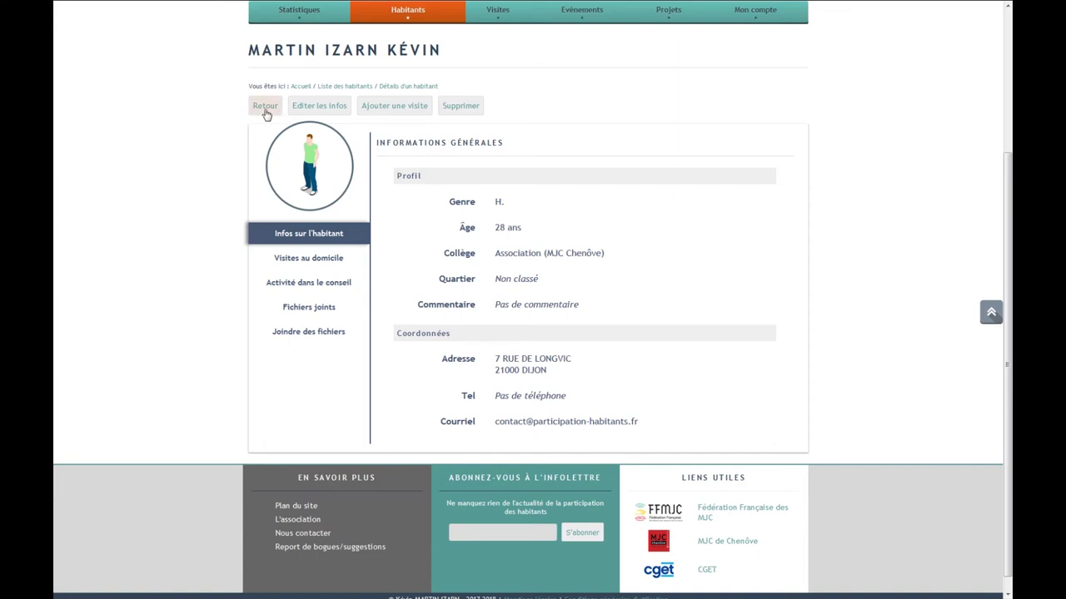
click(265, 106)
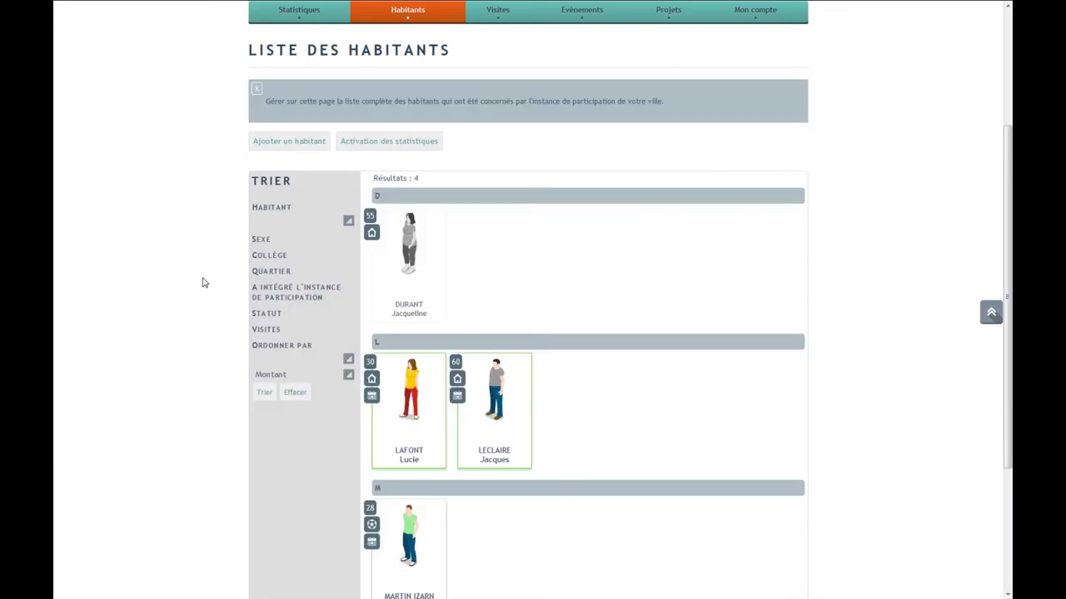
Filter the list of residents to the Association college
scroll(202, 291, down, 1)
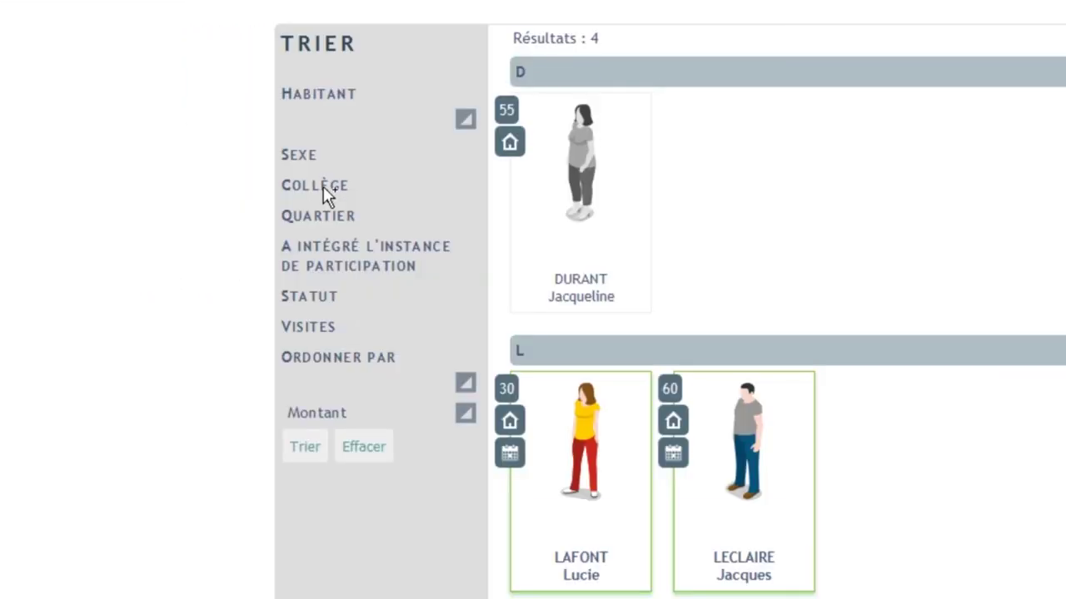
click(276, 241)
click(279, 273)
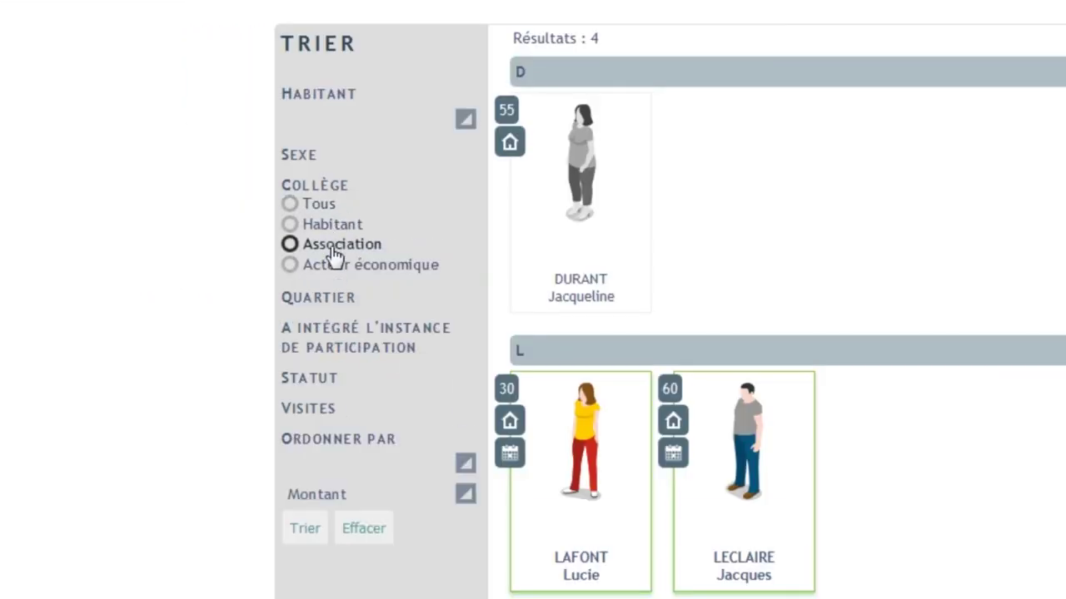
click(315, 534)
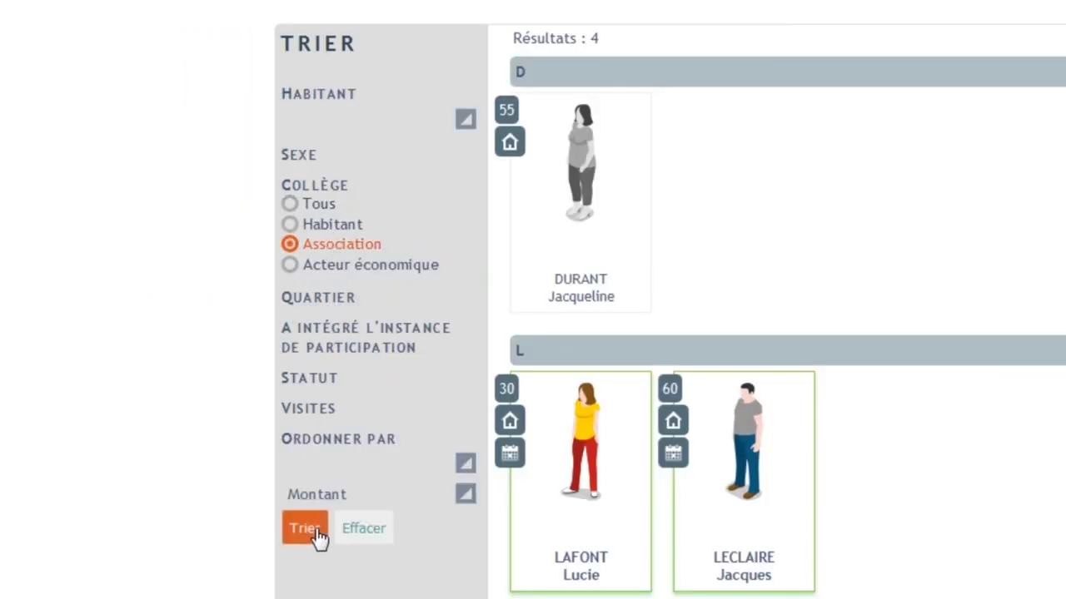